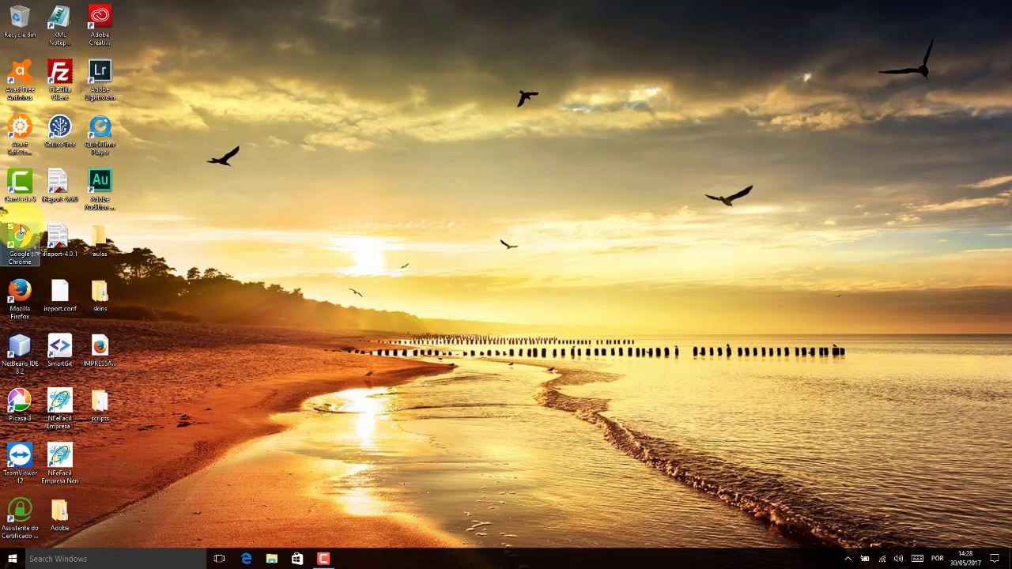
View the frequent folders and recent files in File Explorer, and close its window.
{"action": "left_click", "coordinate": [98, 292]}
{"action": "left_click", "coordinate": [193, 412]}
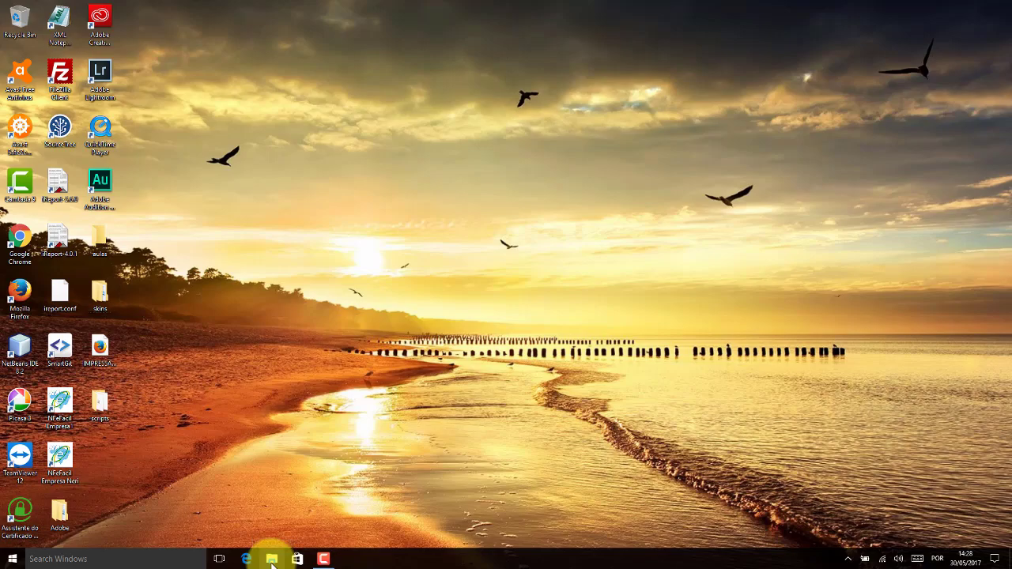
{"action": "left_click", "coordinate": [272, 560]}
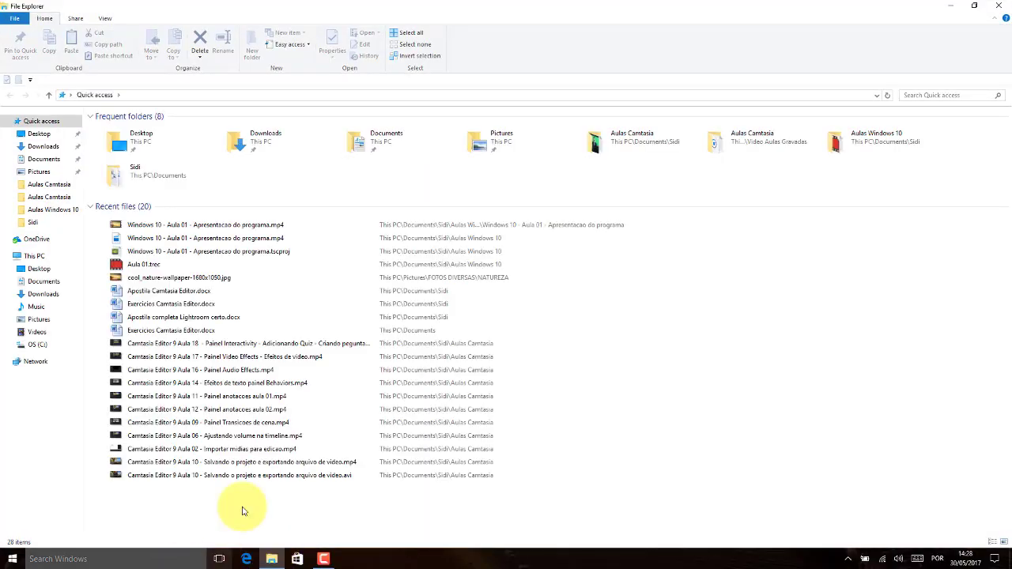
{"action": "left_click", "coordinate": [1001, 11]}
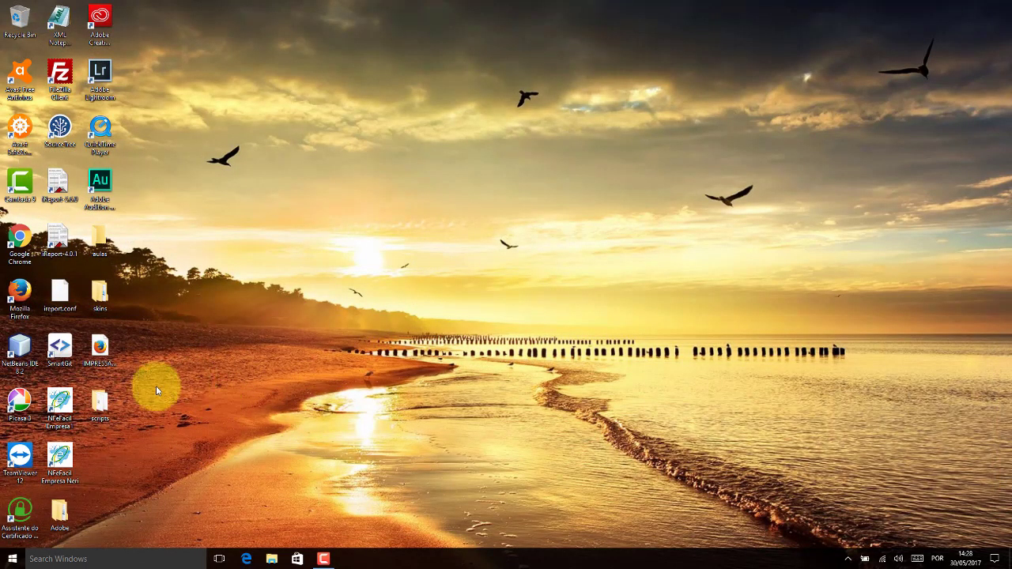
View the context menus of the IMPRESSAO.pdf and QuickTime Player desktop icons, and dismiss them.
{"action": "right_click", "coordinate": [103, 347]}
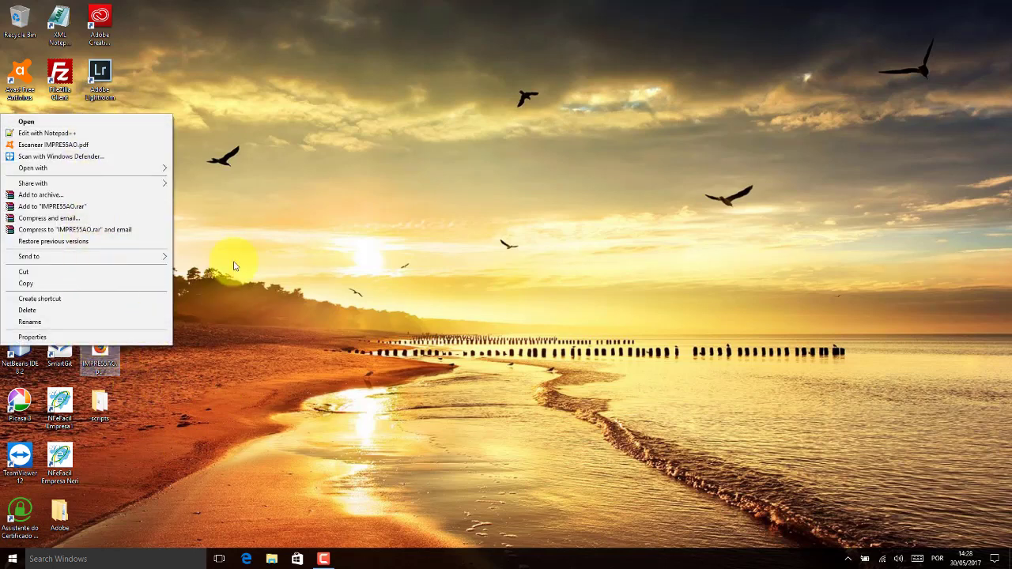
{"action": "left_click", "coordinate": [240, 226]}
{"action": "left_click_drag", "start_coordinate": [108, 222], "coordinate": [99, 186]}
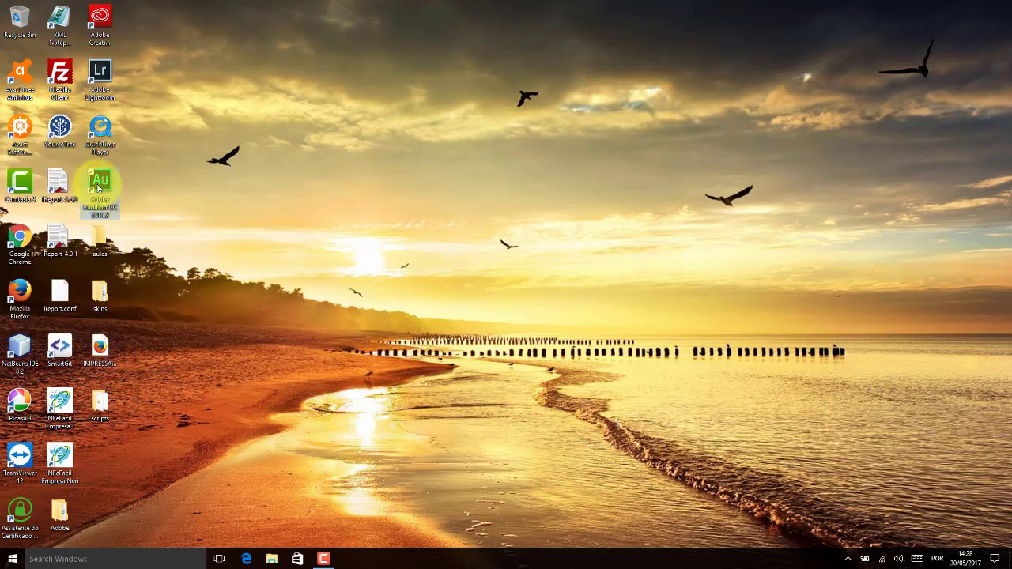
{"action": "right_click", "coordinate": [99, 186]}
{"action": "left_click", "coordinate": [101, 135]}
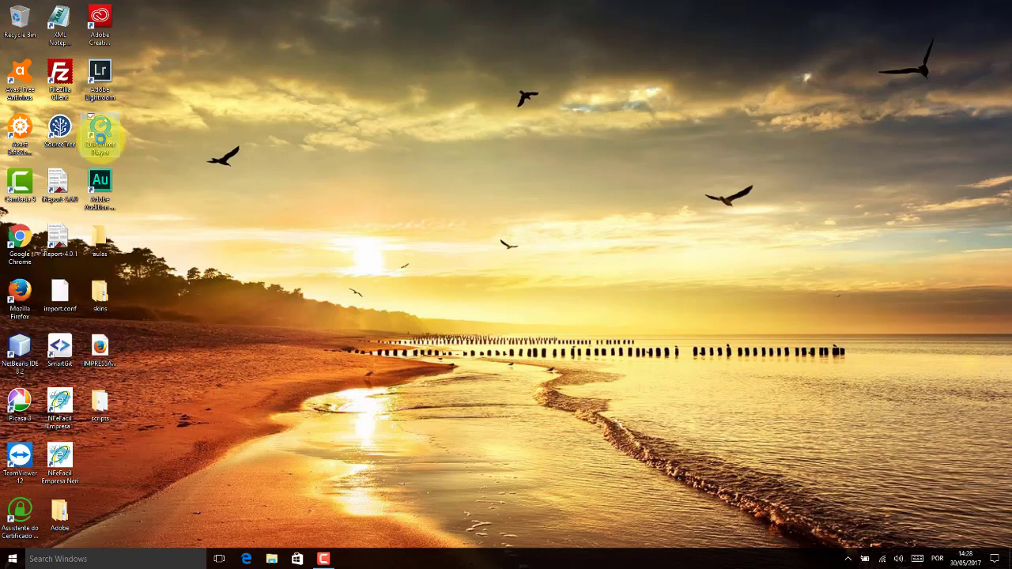
{"action": "right_click", "coordinate": [100, 136]}
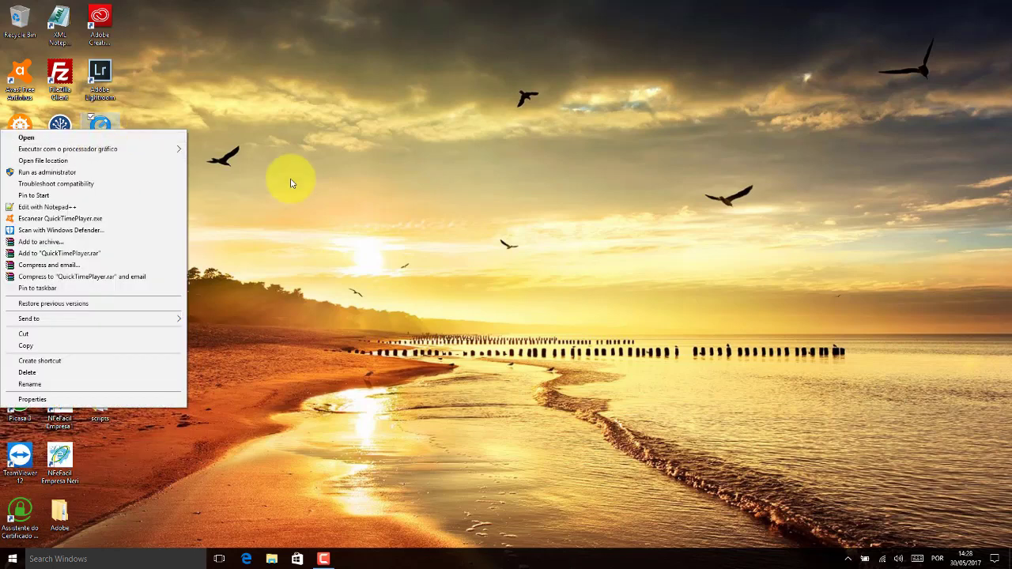
{"action": "left_click", "coordinate": [367, 281]}
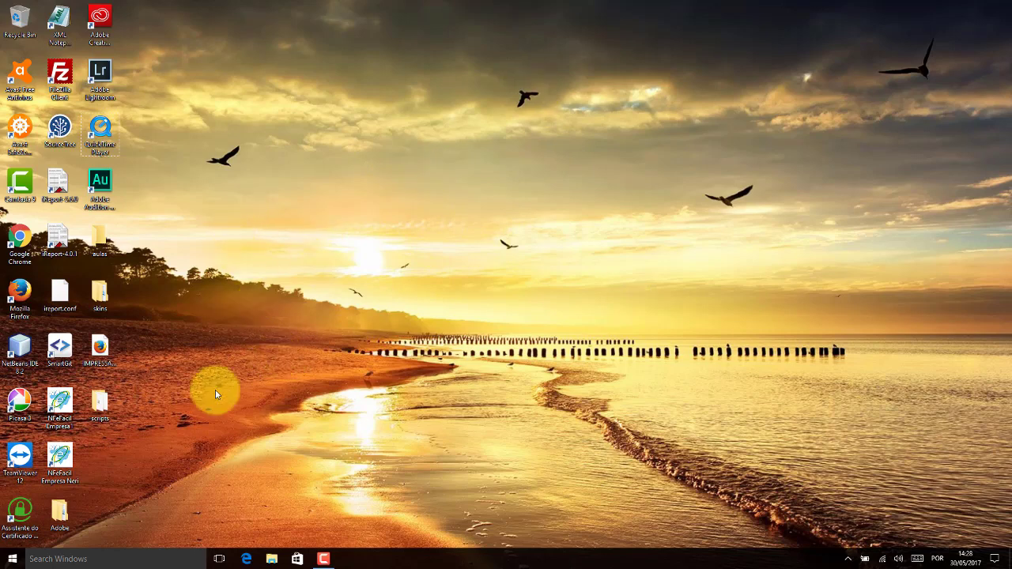
Open the desktop's personalization settings and maximize the Settings window.
{"action": "right_click", "coordinate": [578, 217]}
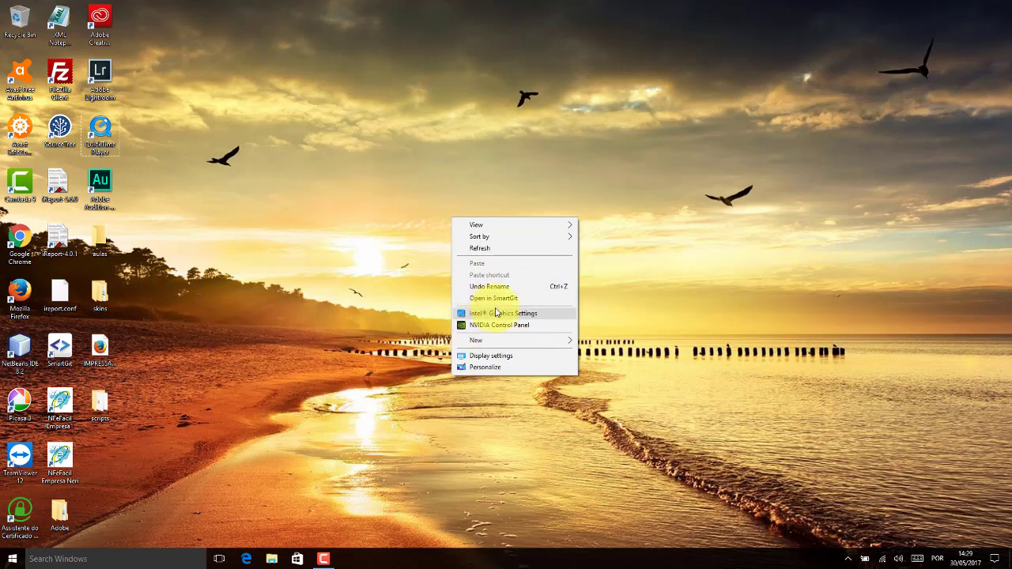
{"action": "left_click", "coordinate": [485, 368]}
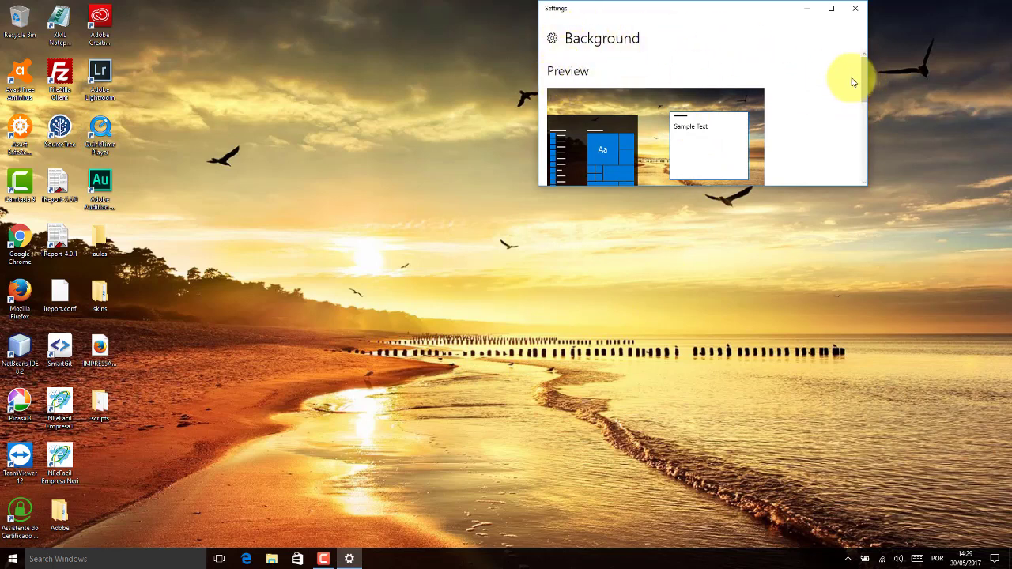
{"action": "left_click", "coordinate": [831, 9]}
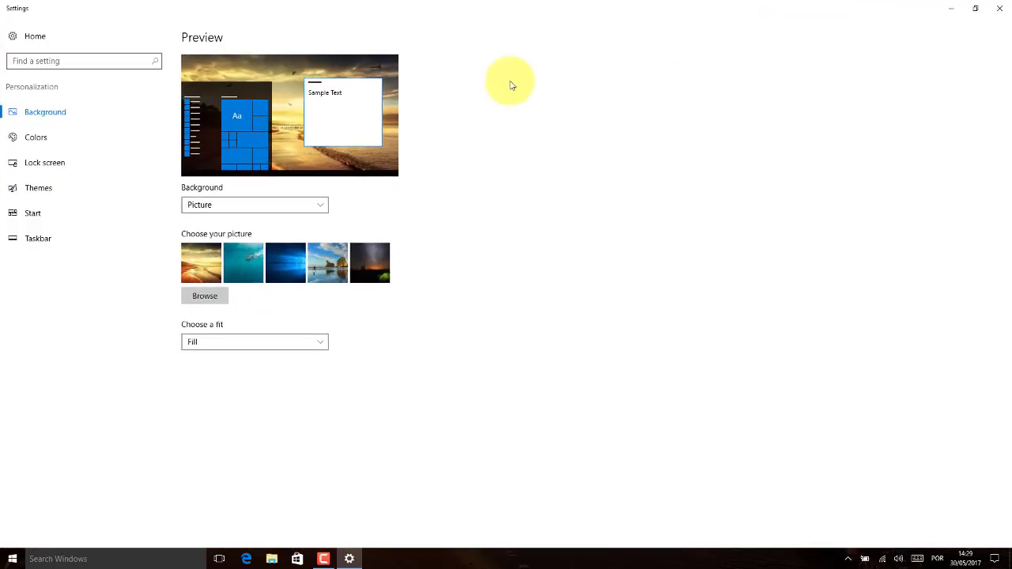
Switch the Settings window twice between its reduced size and full screen, leaving it maximized.
{"action": "left_click", "coordinate": [978, 9]}
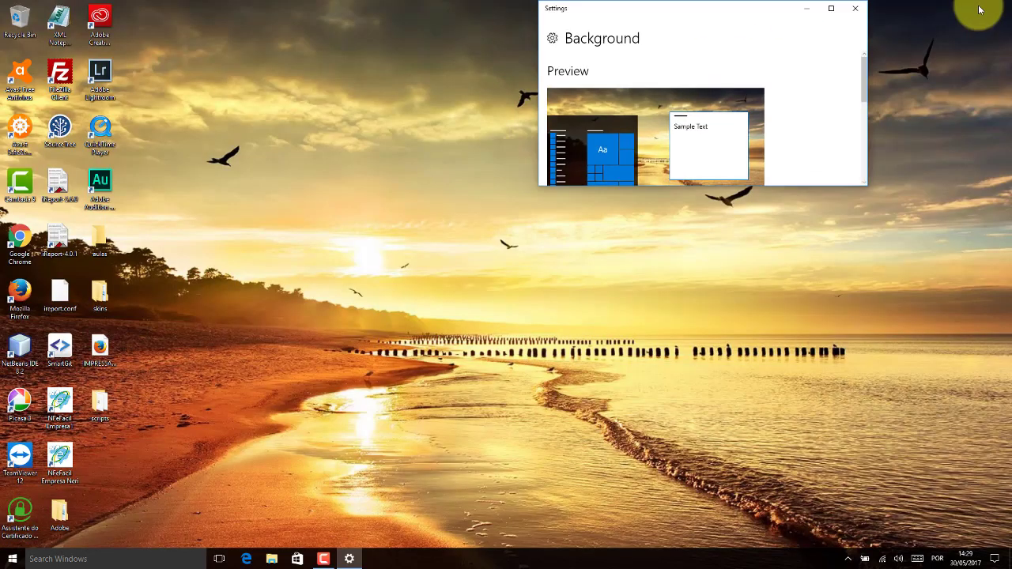
{"action": "left_click", "coordinate": [833, 9]}
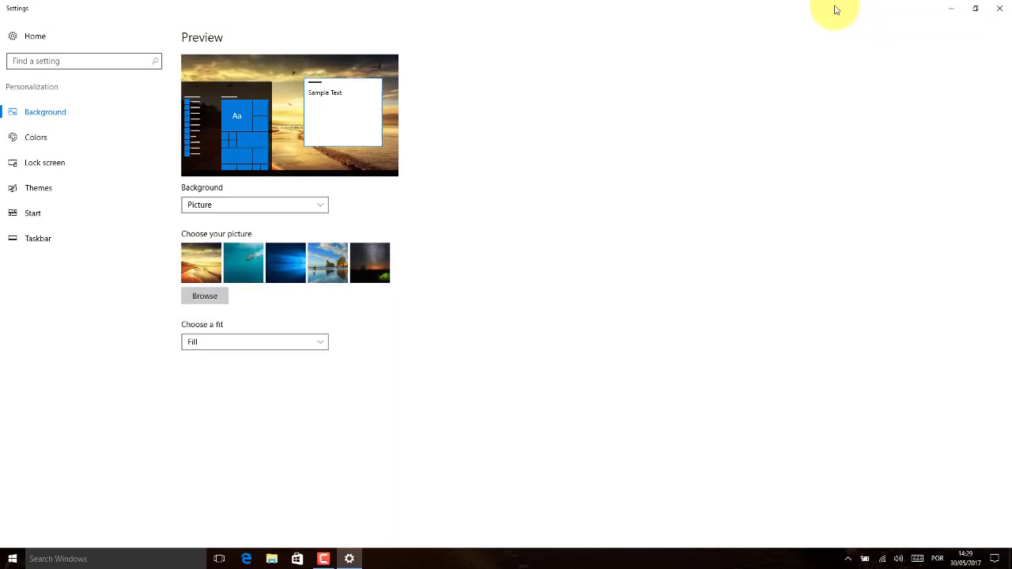
{"action": "left_click", "coordinate": [977, 8]}
{"action": "left_click", "coordinate": [833, 9]}
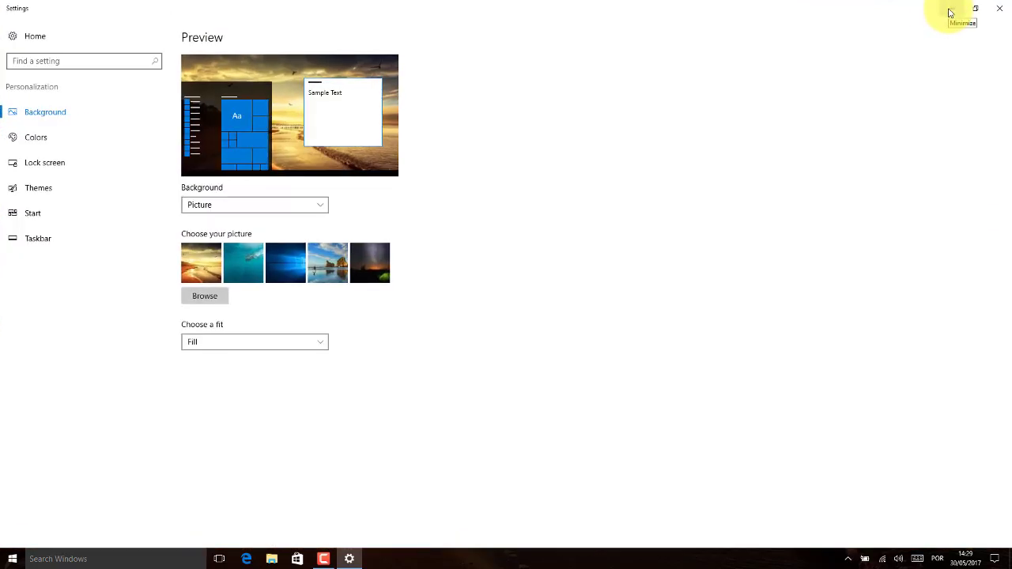
Minimize the Settings window, bring it back up and close it.
{"action": "left_click", "coordinate": [950, 12]}
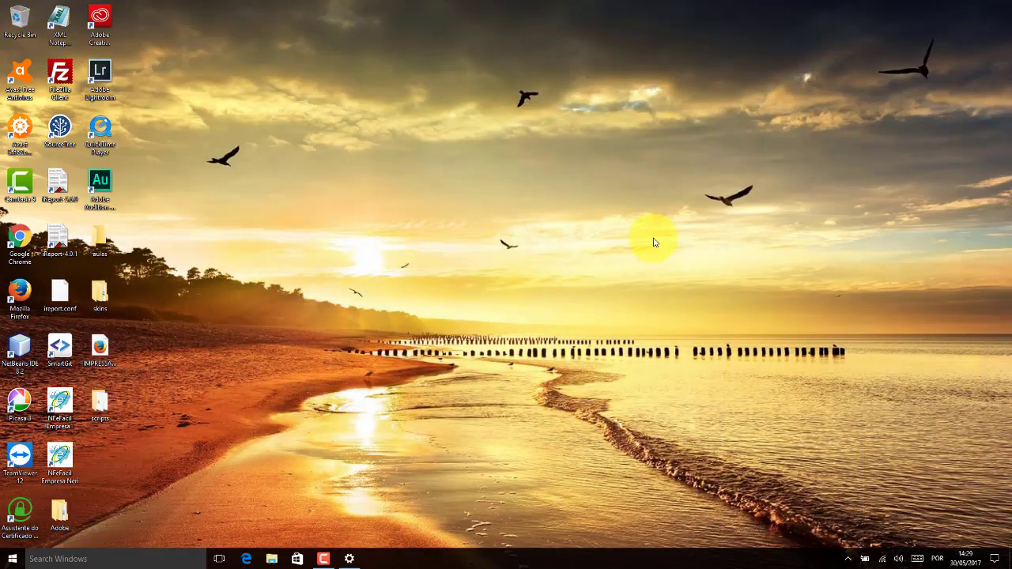
{"action": "left_click", "coordinate": [350, 559]}
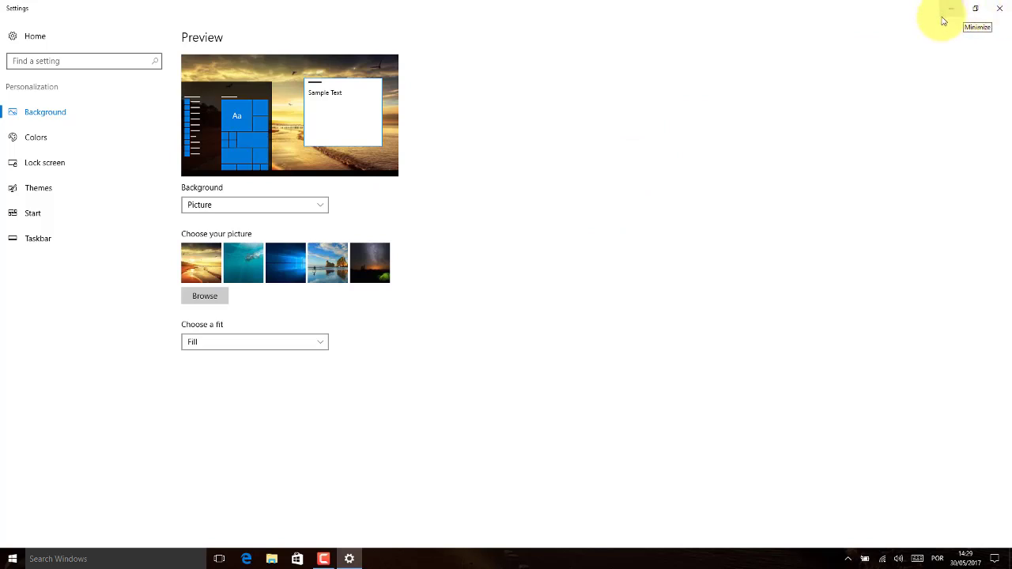
{"action": "left_click", "coordinate": [998, 11]}
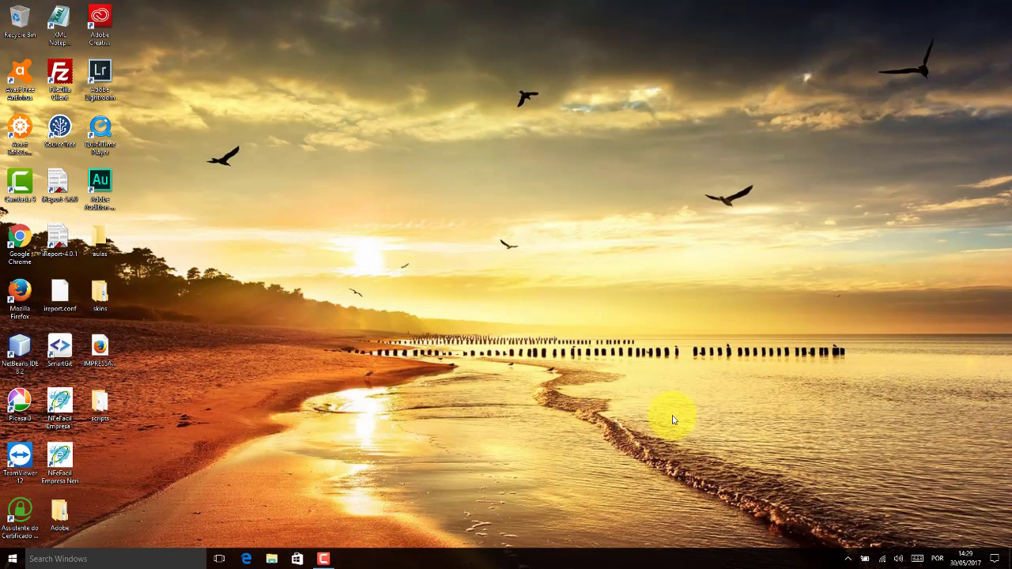
Open the desktop's personalization settings again and go to the Colors page.
{"action": "right_click", "coordinate": [532, 273]}
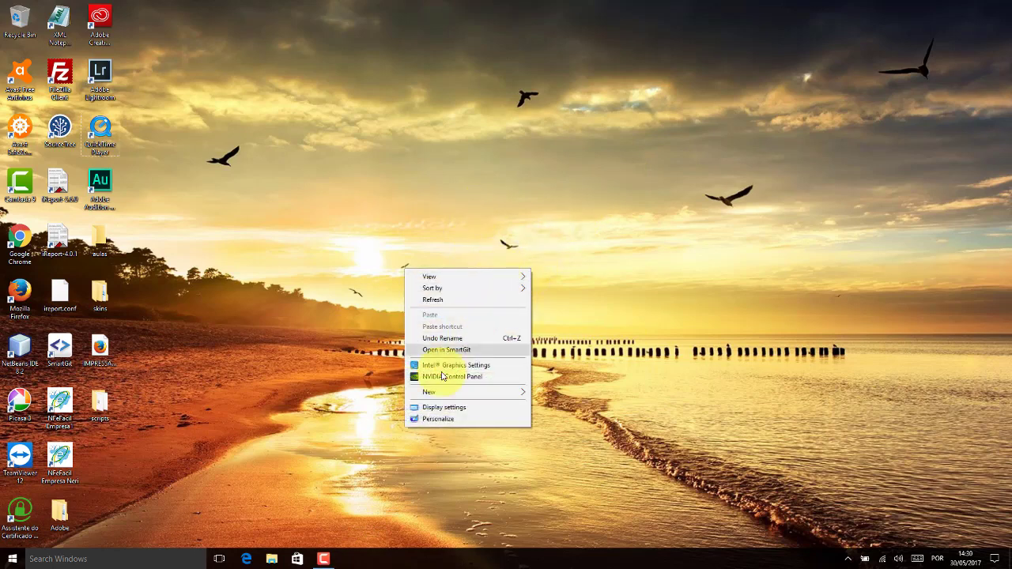
{"action": "left_click", "coordinate": [423, 420]}
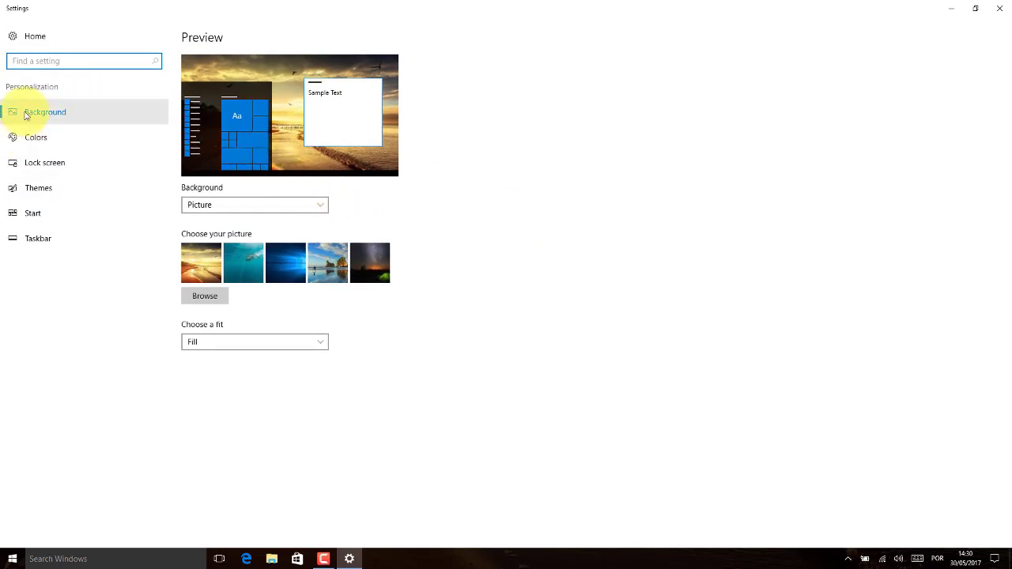
{"action": "left_click", "coordinate": [25, 142]}
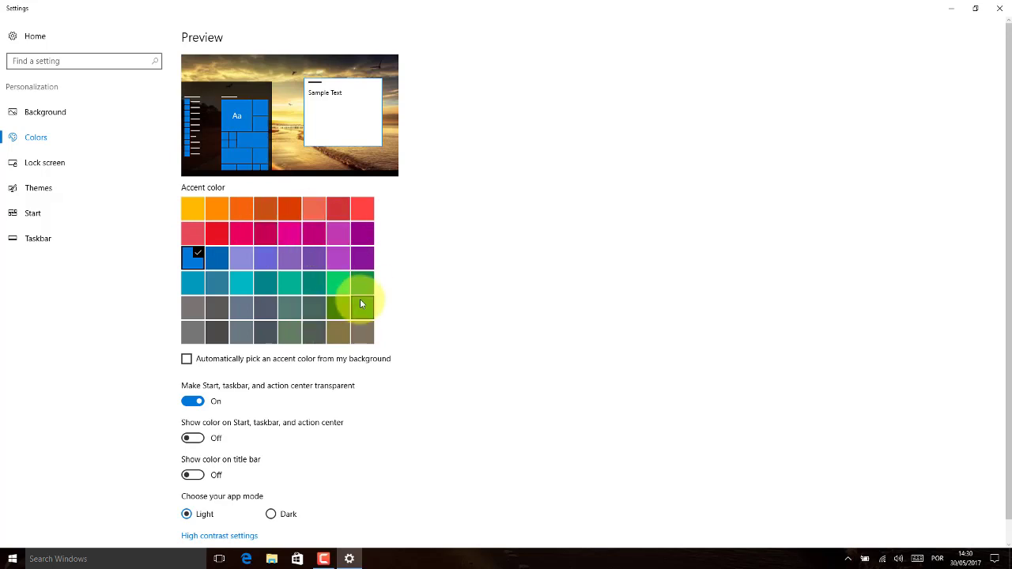
Try a bright green and a red accent color, checking each one on the Start menu tiles.
{"action": "left_click", "coordinate": [333, 286]}
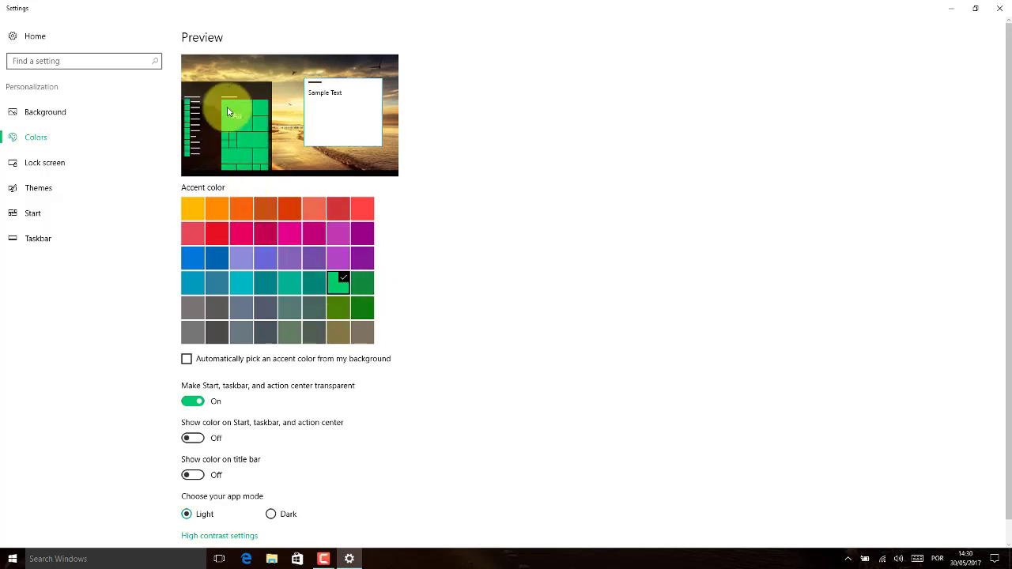
{"action": "left_click", "coordinate": [13, 560]}
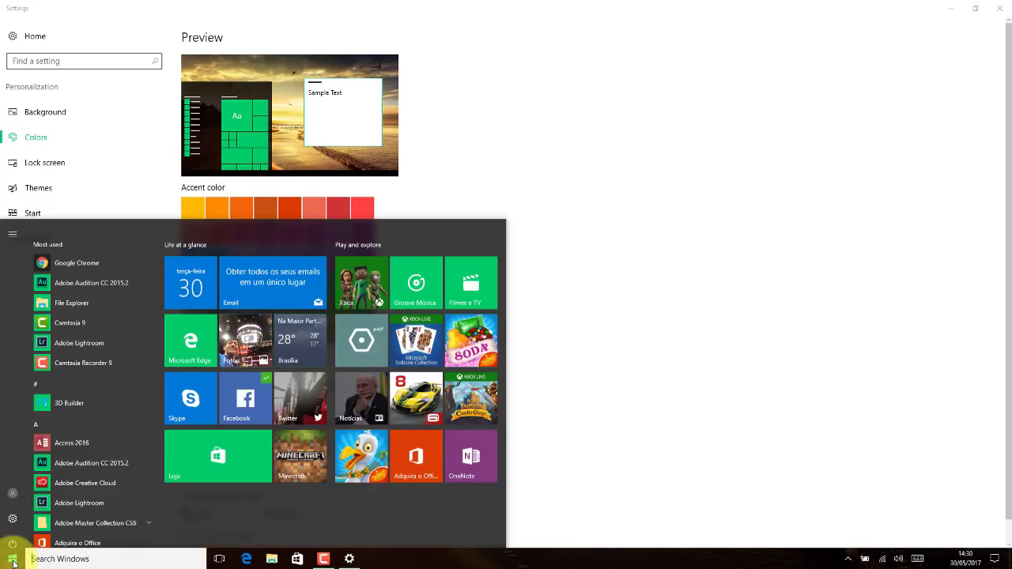
{"action": "left_click", "coordinate": [447, 155]}
{"action": "left_click", "coordinate": [342, 214]}
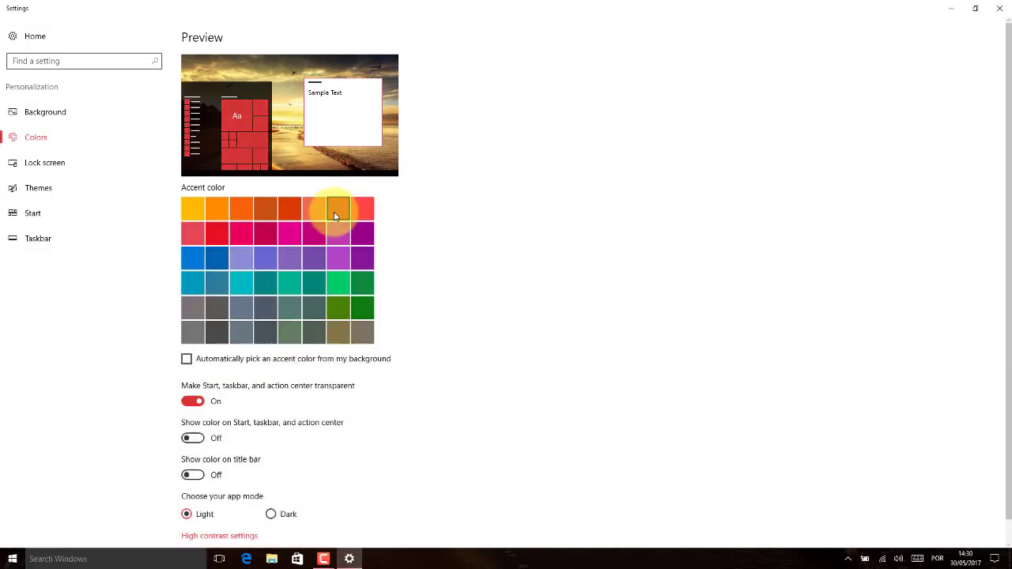
{"action": "left_click", "coordinate": [12, 559]}
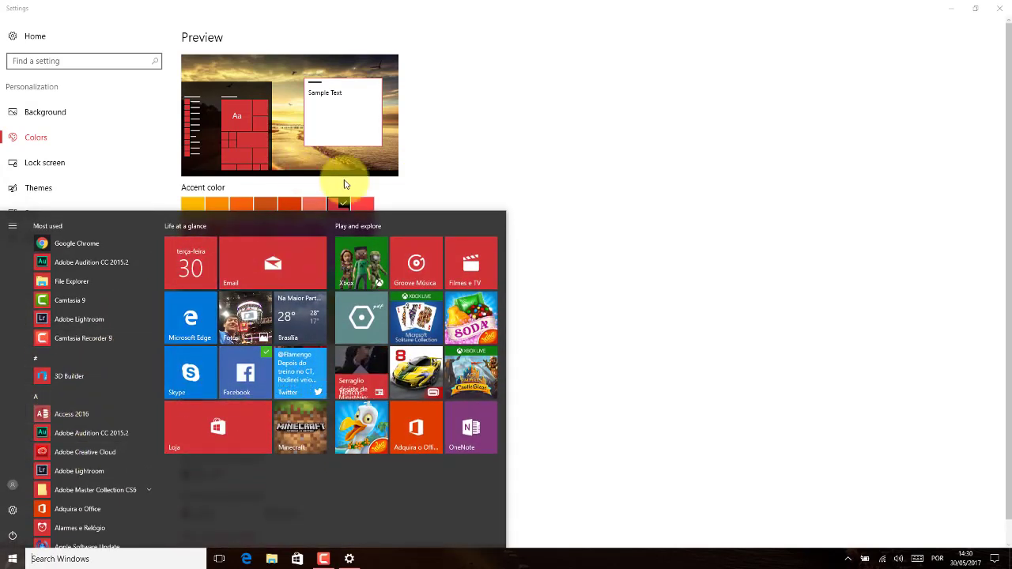
{"action": "left_click", "coordinate": [429, 196]}
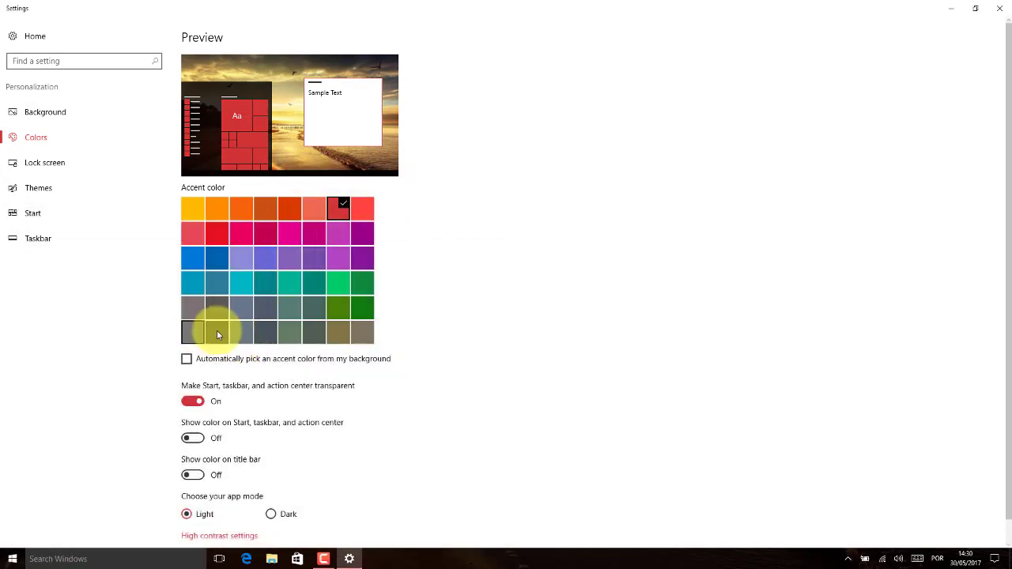
Try a dark gray and a magenta accent color, checking each one on the Start menu tiles.
{"action": "left_click", "coordinate": [11, 563]}
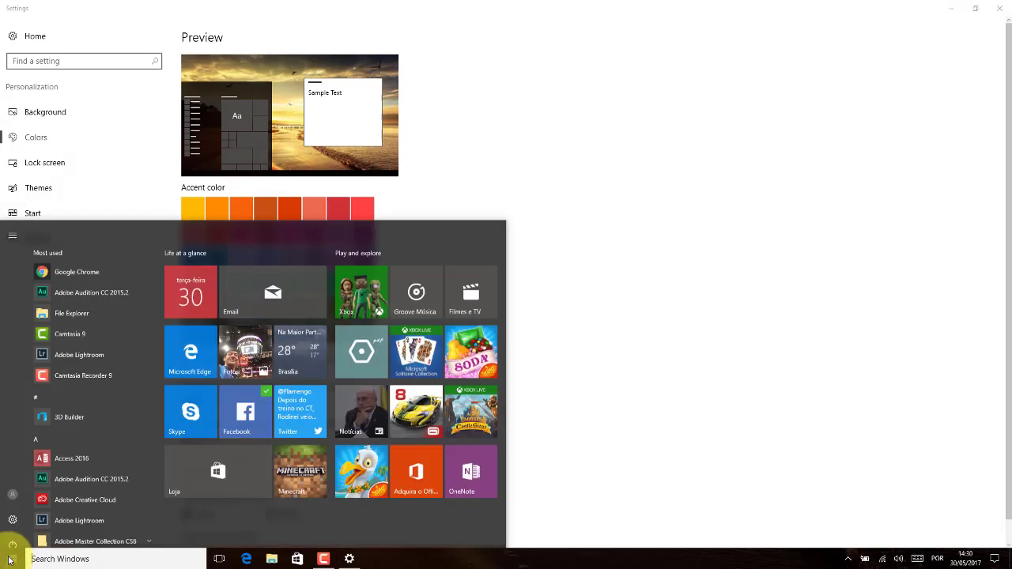
{"action": "left_click", "coordinate": [463, 169]}
{"action": "left_click", "coordinate": [289, 233]}
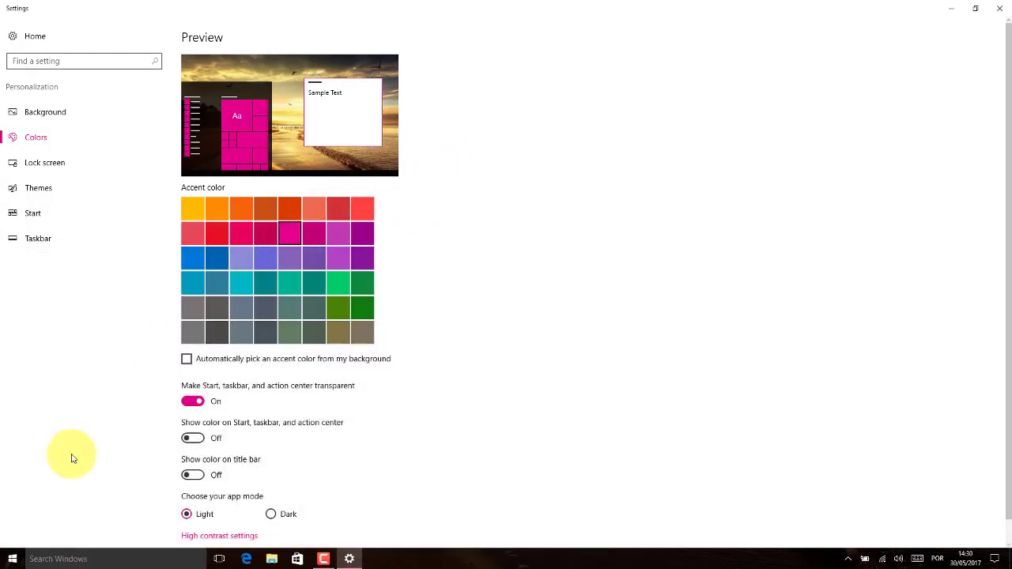
{"action": "left_click", "coordinate": [12, 560]}
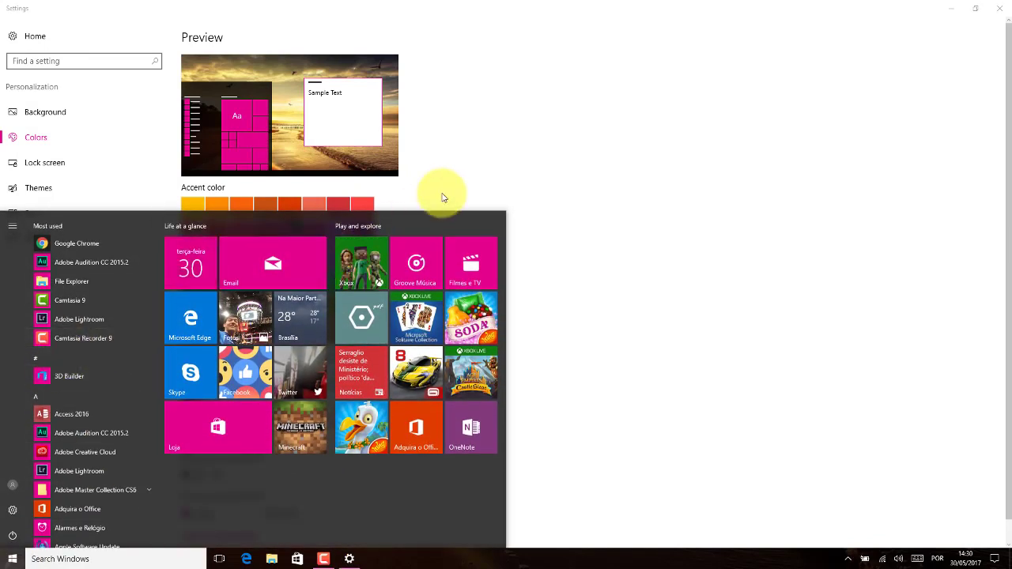
{"action": "left_click", "coordinate": [440, 192]}
Try the yellow accent color and check it on the Start menu tiles.
{"action": "left_click", "coordinate": [188, 208]}
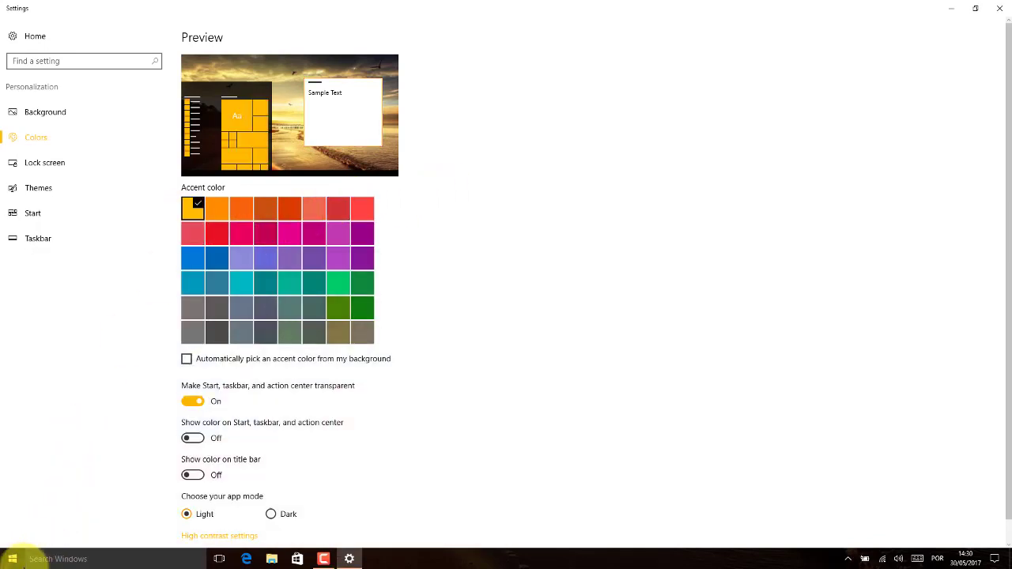
{"action": "left_click", "coordinate": [13, 559]}
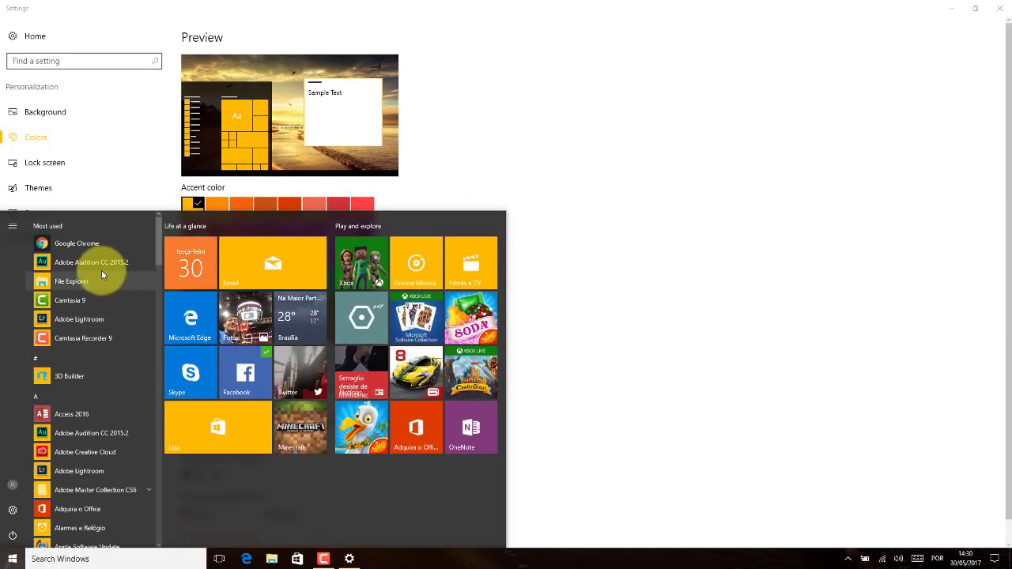
{"action": "left_click", "coordinate": [447, 164]}
Set the accent color to the bright blue swatch and check it on the Start menu tiles.
{"action": "left_click", "coordinate": [191, 259]}
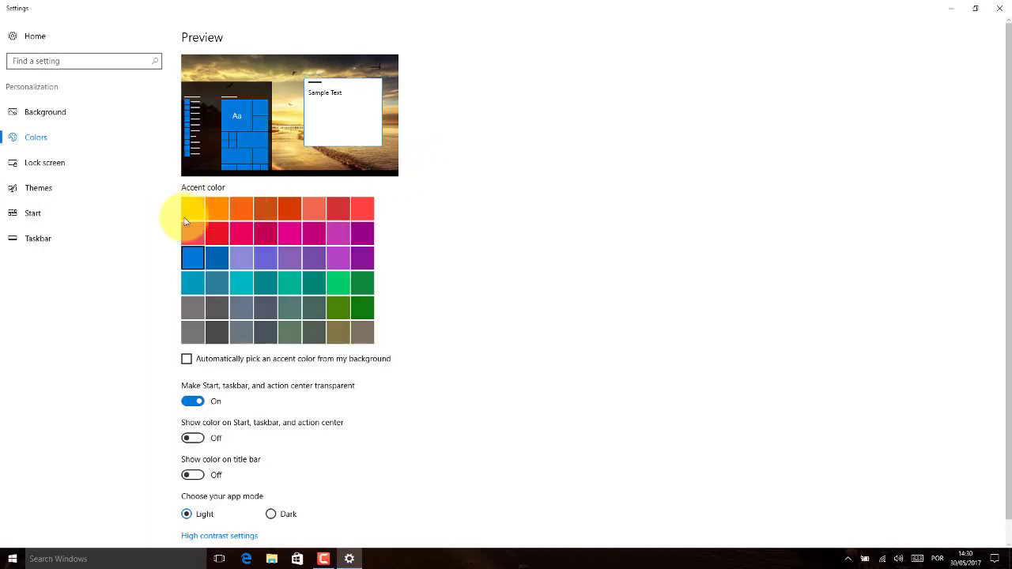
{"action": "left_click", "coordinate": [15, 555]}
{"action": "left_click", "coordinate": [482, 170]}
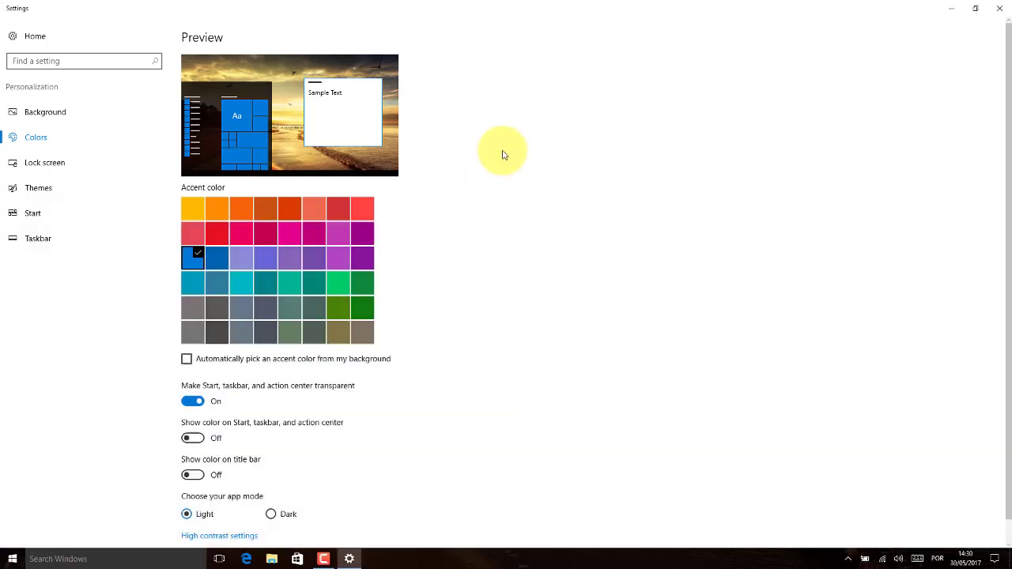
Return to the Background settings and change the desktop background type to Solid color.
{"action": "left_click", "coordinate": [35, 190]}
{"action": "left_click", "coordinate": [42, 117]}
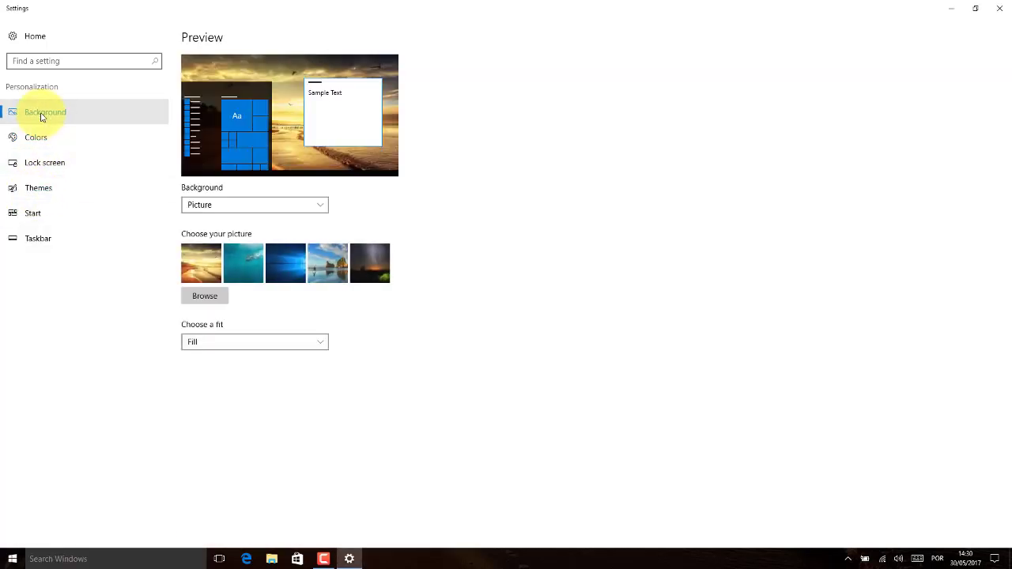
{"action": "left_click", "coordinate": [237, 207]}
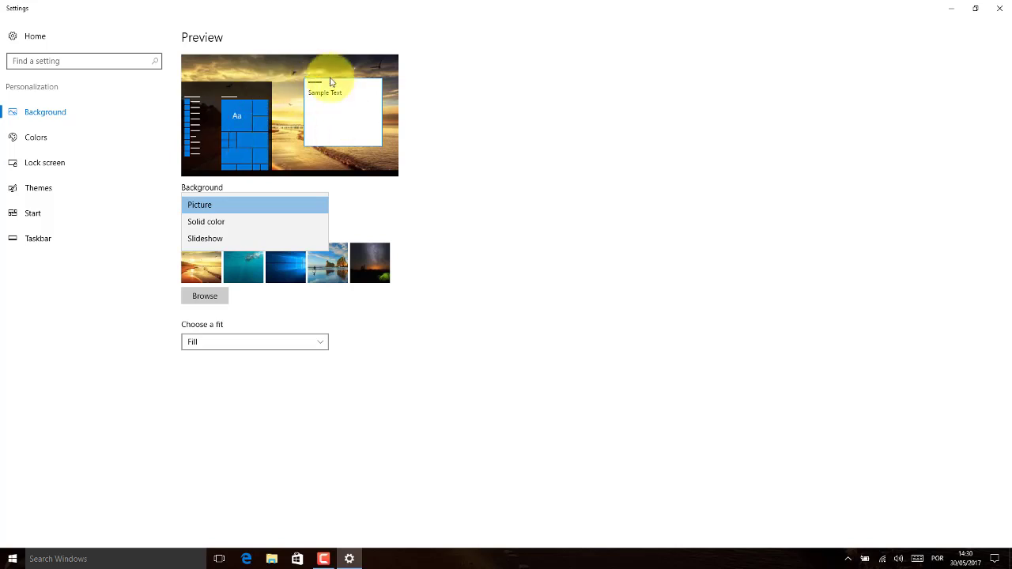
{"action": "left_click", "coordinate": [218, 221]}
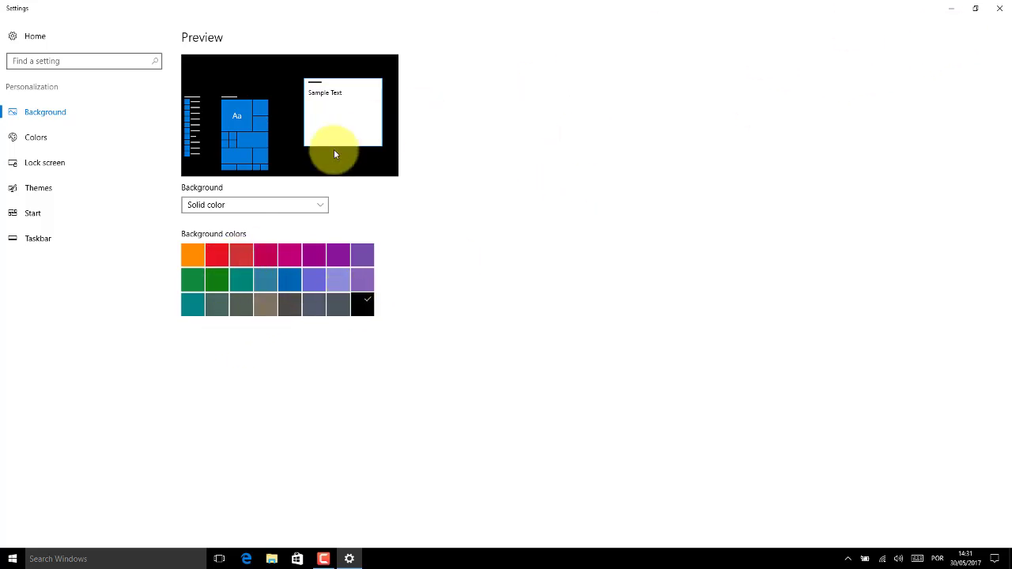
Check the current solid background on the desktop, change the background color to red, and view it on the desktop.
{"action": "left_click", "coordinate": [998, 9]}
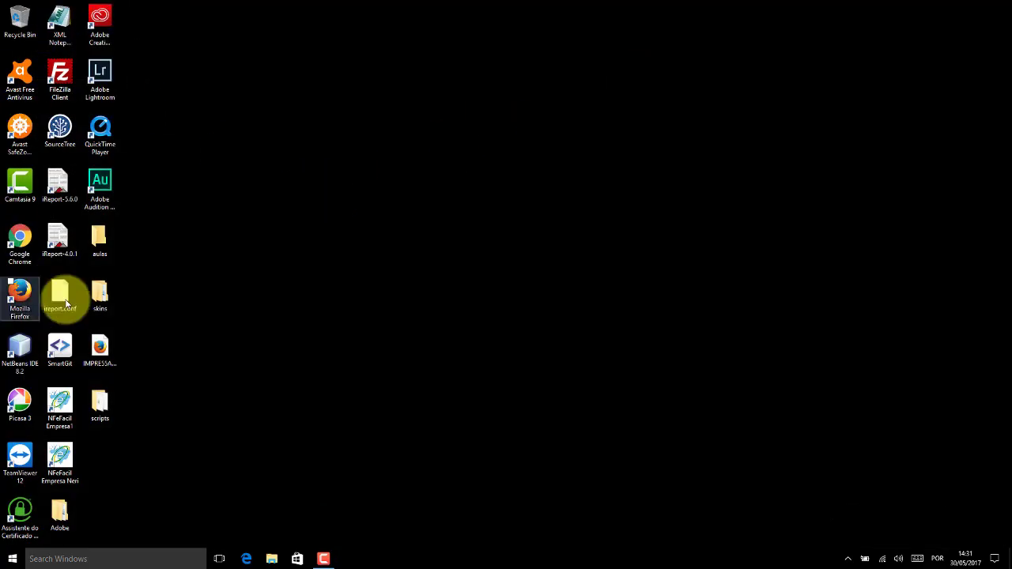
{"action": "right_click", "coordinate": [436, 220]}
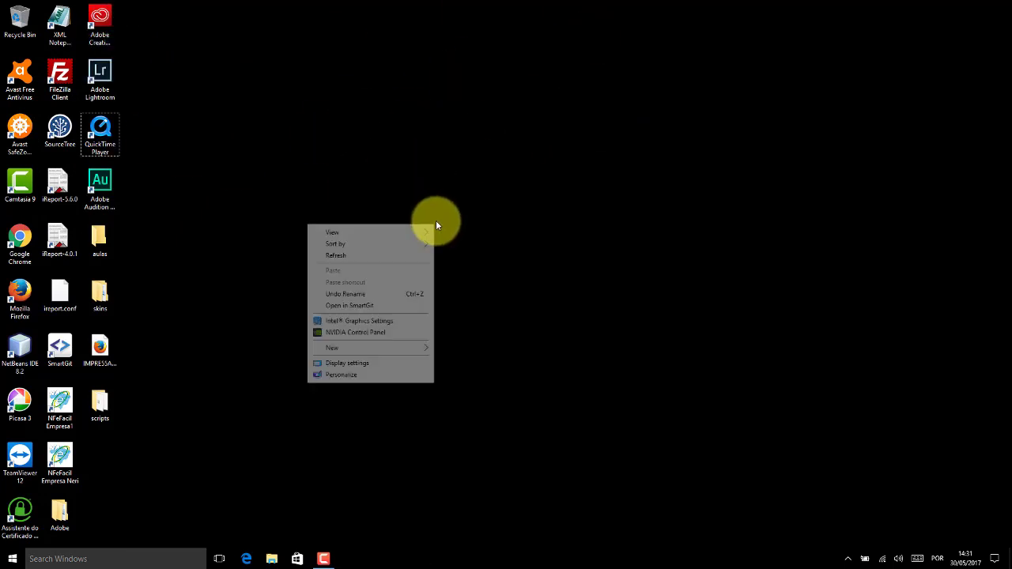
{"action": "left_click", "coordinate": [374, 378]}
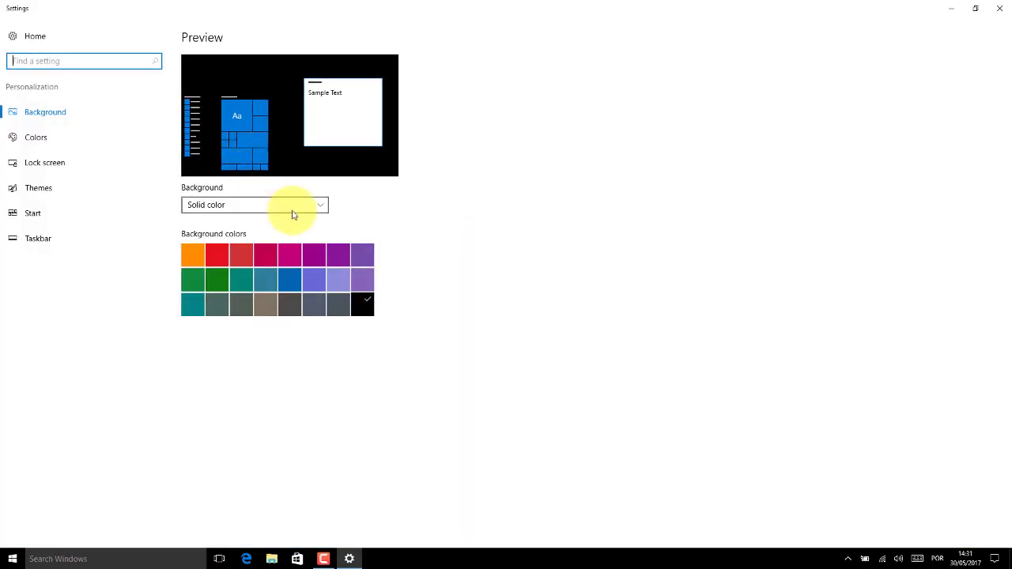
{"action": "left_click", "coordinate": [292, 212]}
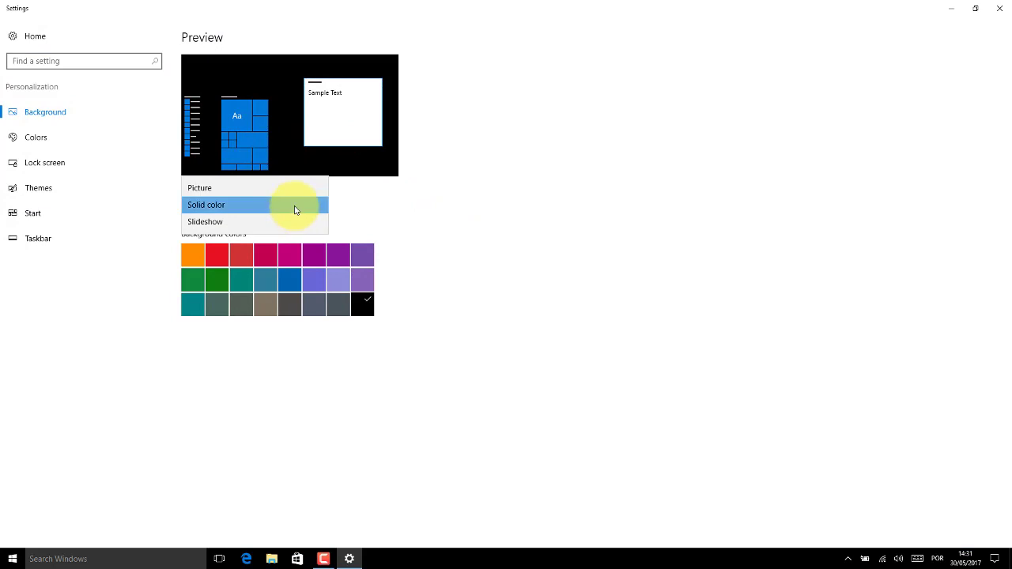
{"action": "left_click", "coordinate": [213, 256]}
{"action": "left_click", "coordinate": [215, 254]}
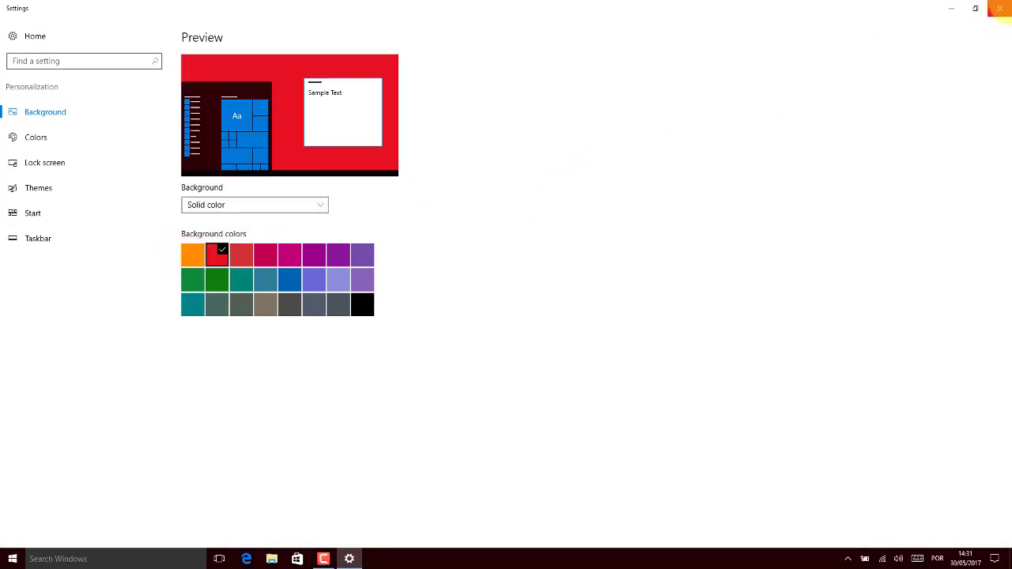
{"action": "left_click", "coordinate": [1003, 9]}
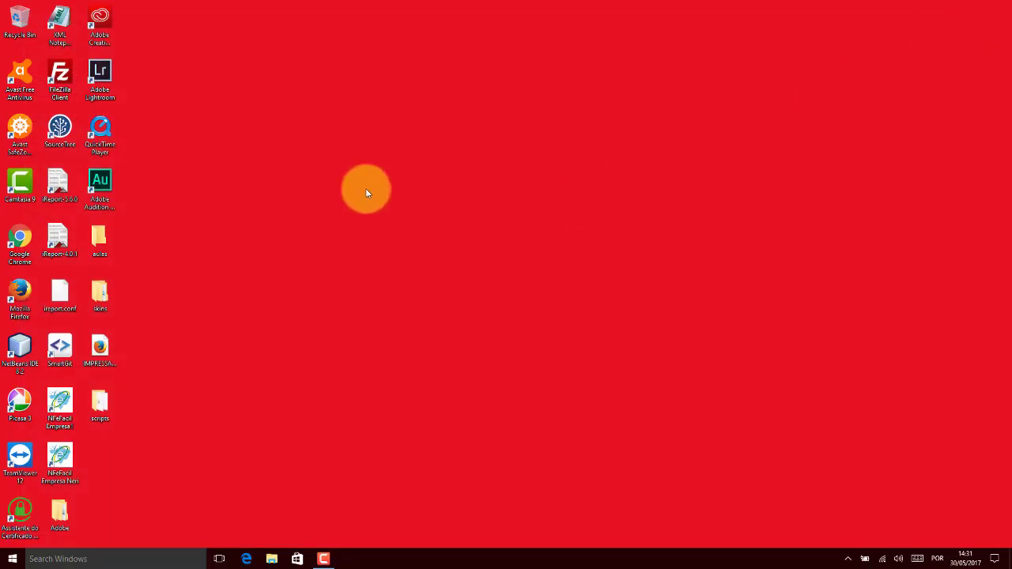
Reopen the personalization settings and change the desktop background type to Picture.
{"action": "right_click", "coordinate": [501, 230]}
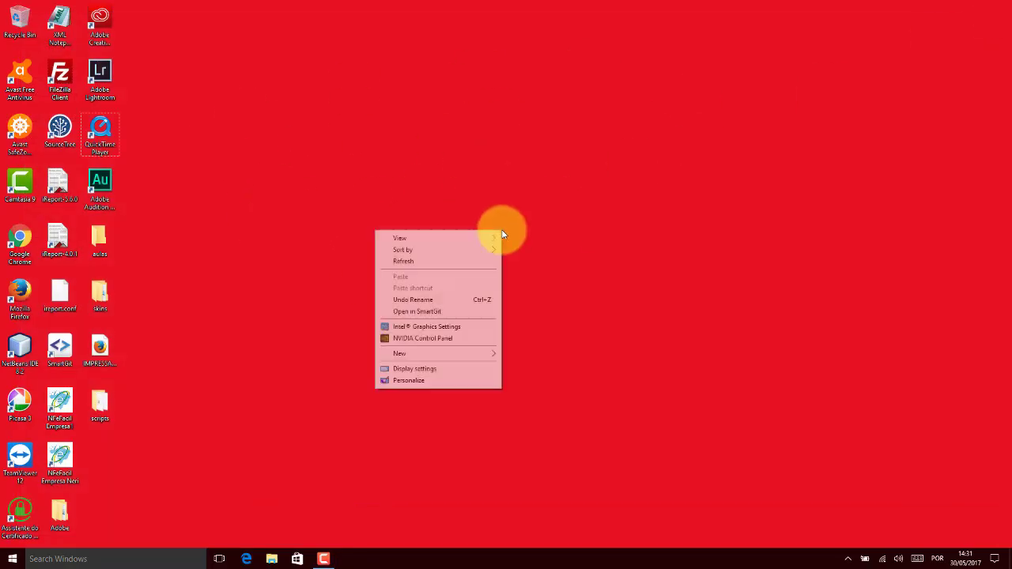
{"action": "left_click", "coordinate": [409, 380]}
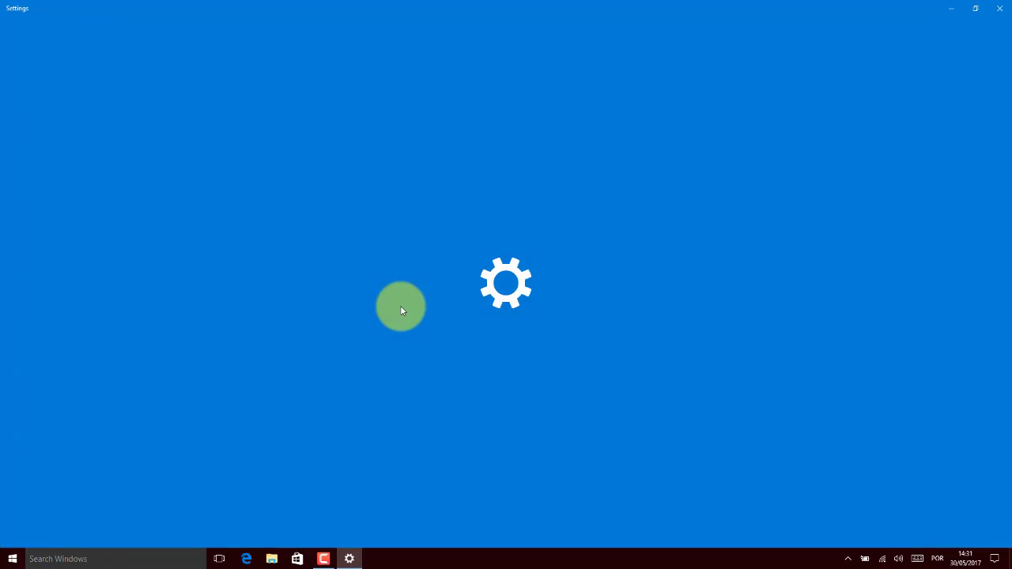
{"action": "left_click", "coordinate": [269, 212]}
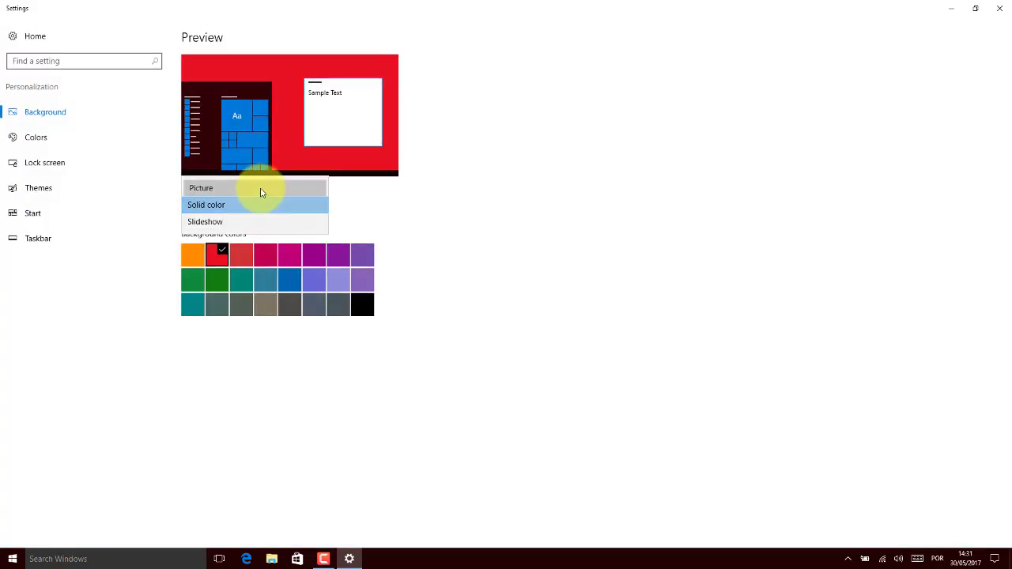
{"action": "left_click", "coordinate": [259, 190]}
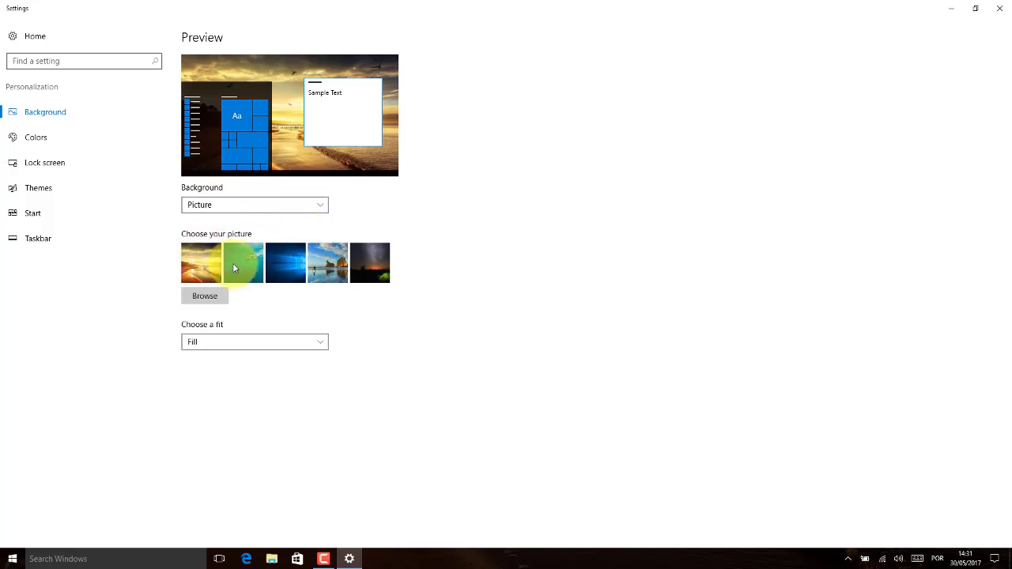
Try the available background pictures, finishing with the beach rocks and runner, and check that picture on the desktop.
{"action": "left_click", "coordinate": [233, 267]}
{"action": "left_click", "coordinate": [285, 265]}
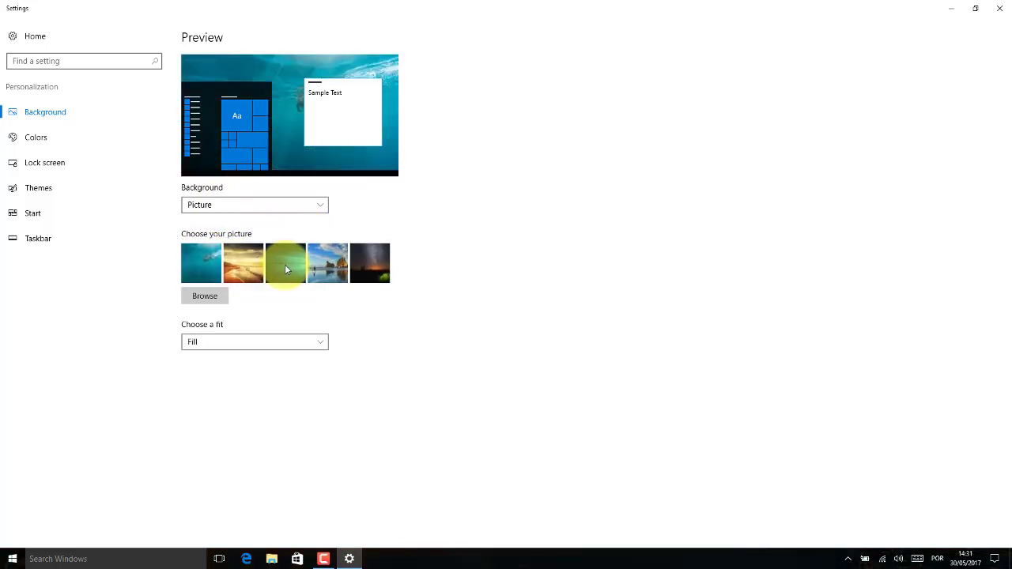
{"action": "left_click", "coordinate": [332, 270]}
{"action": "left_click", "coordinate": [378, 266]}
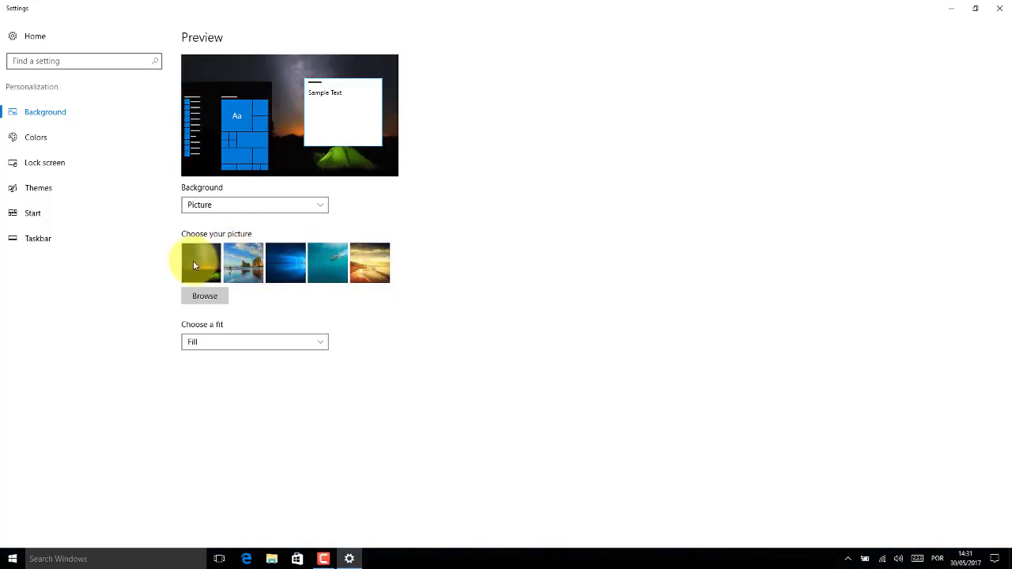
{"action": "left_click", "coordinate": [244, 269]}
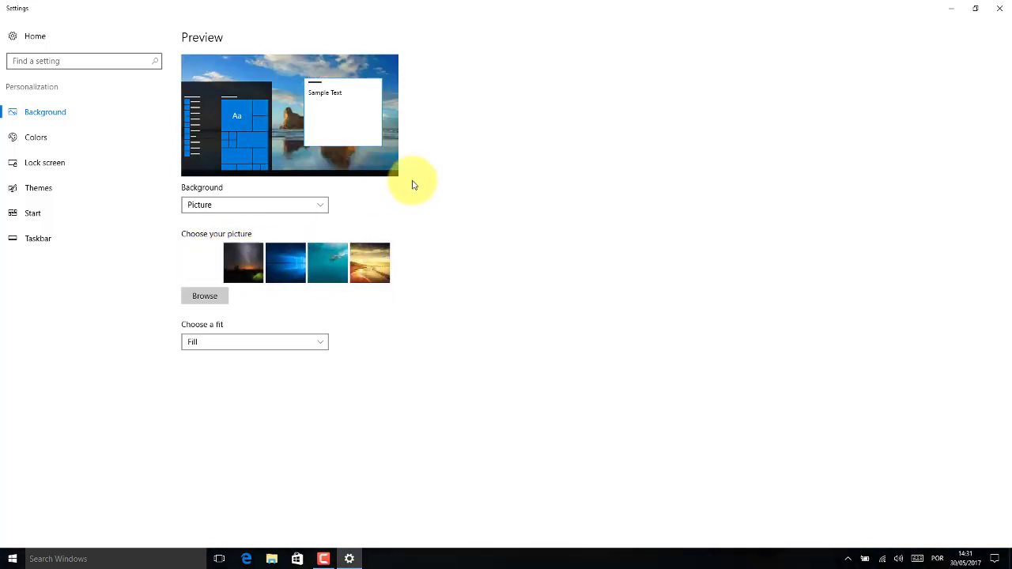
{"action": "left_click", "coordinate": [1000, 8]}
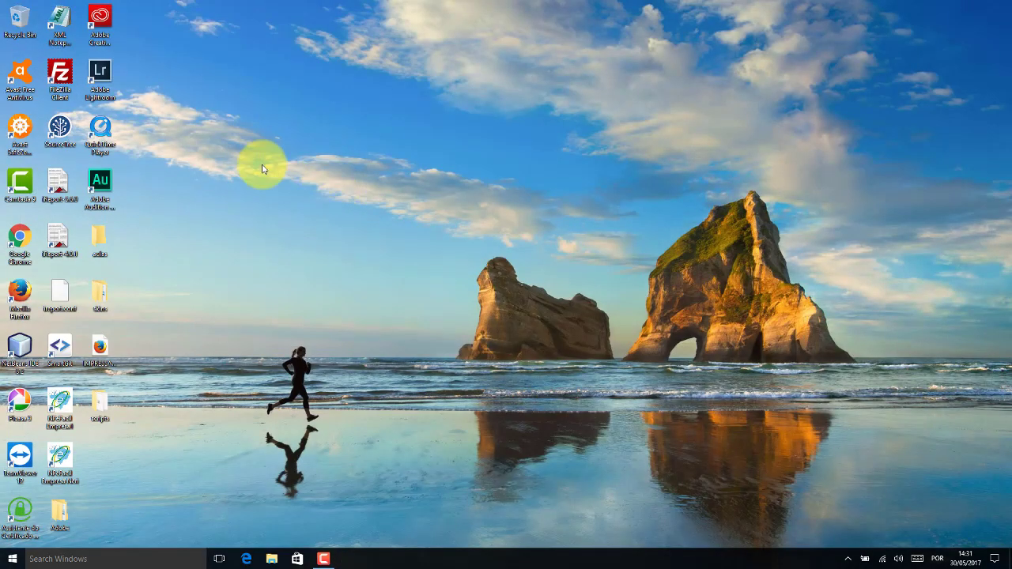
Browse for a custom background picture in the NATUREZA folder under Pictures > FOTOS DIVERSAS.
{"action": "right_click", "coordinate": [389, 245]}
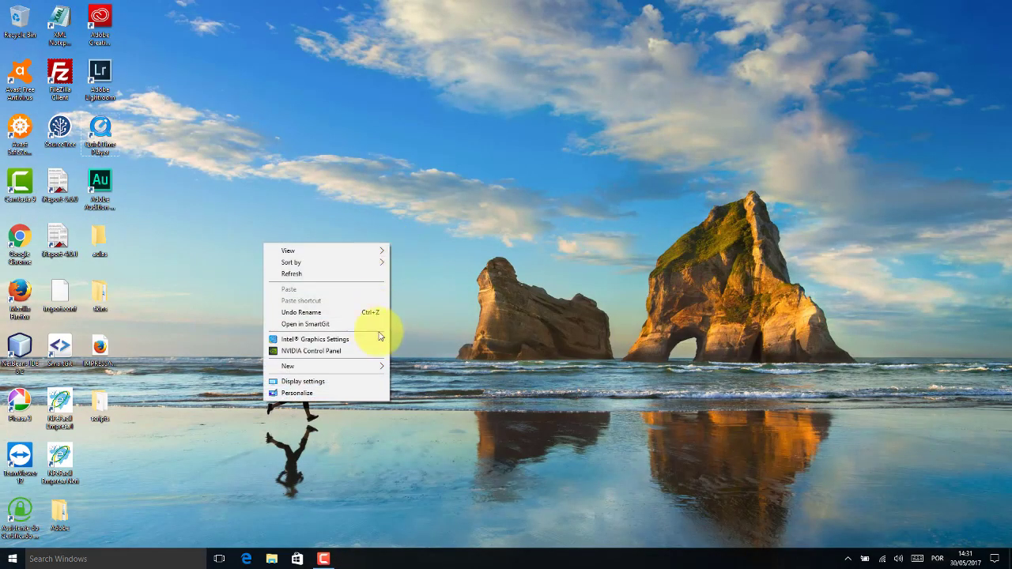
{"action": "left_click", "coordinate": [335, 395]}
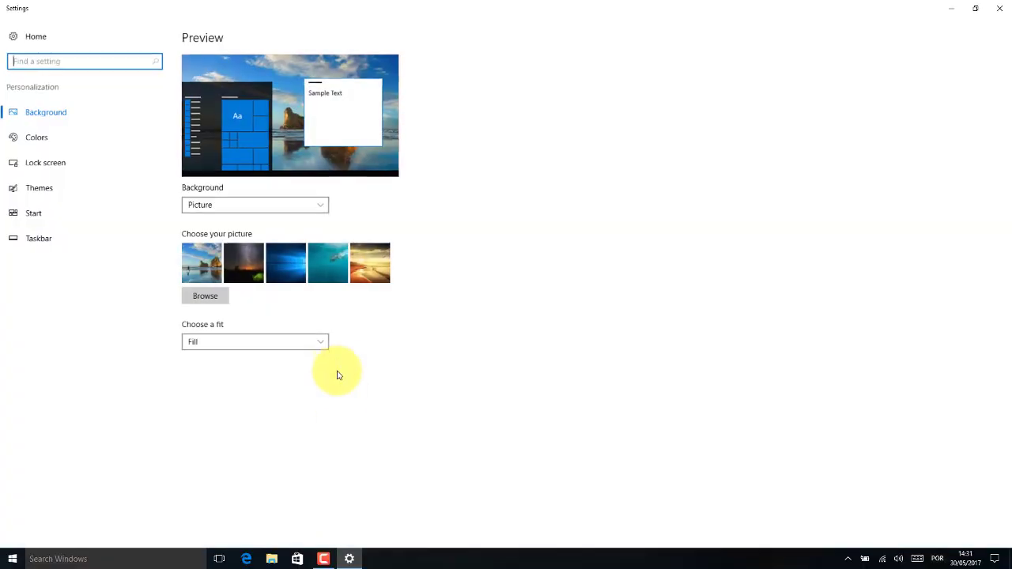
{"action": "left_click", "coordinate": [204, 297]}
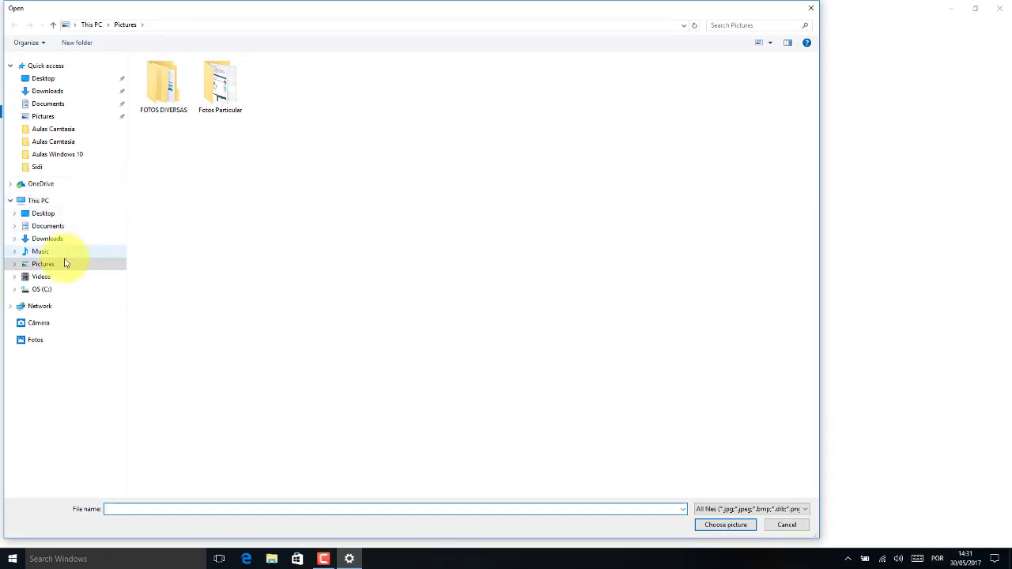
{"action": "double_click", "coordinate": [166, 94]}
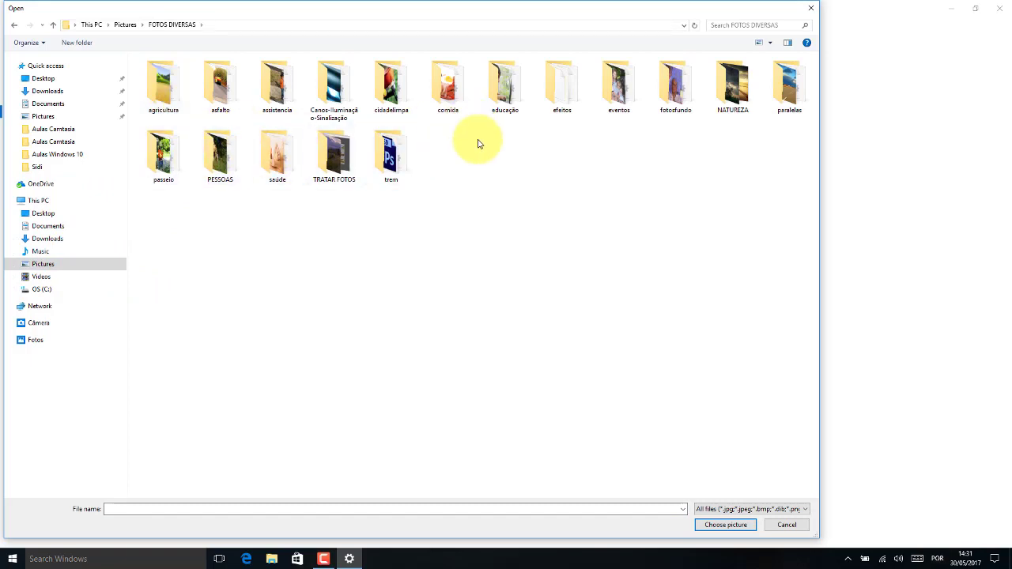
{"action": "double_click", "coordinate": [733, 89]}
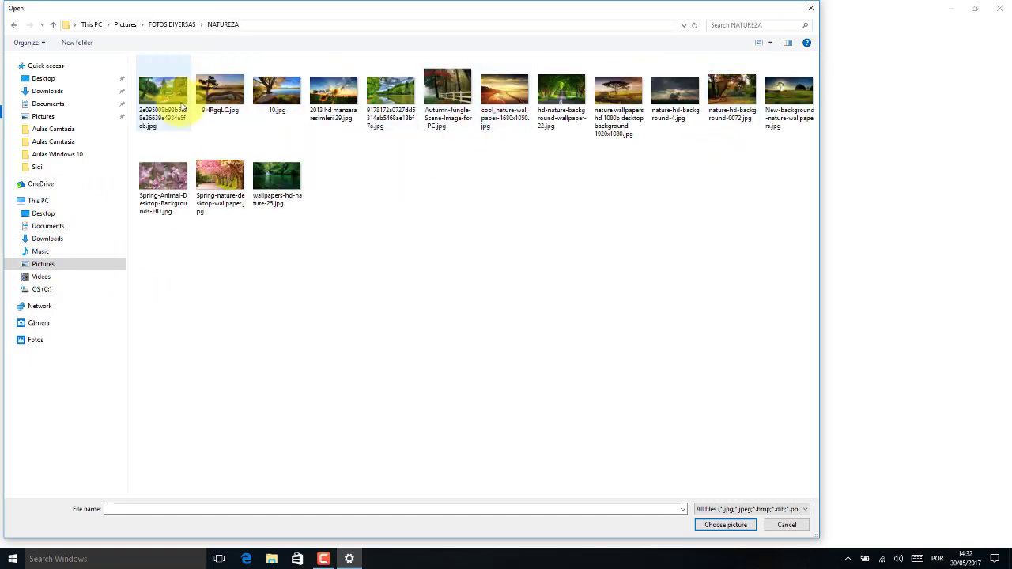
Choose the green lake photo 9178172a0727dd5314ab5468ae13bf7a.jpg as the desktop background.
{"action": "left_click", "coordinate": [343, 101]}
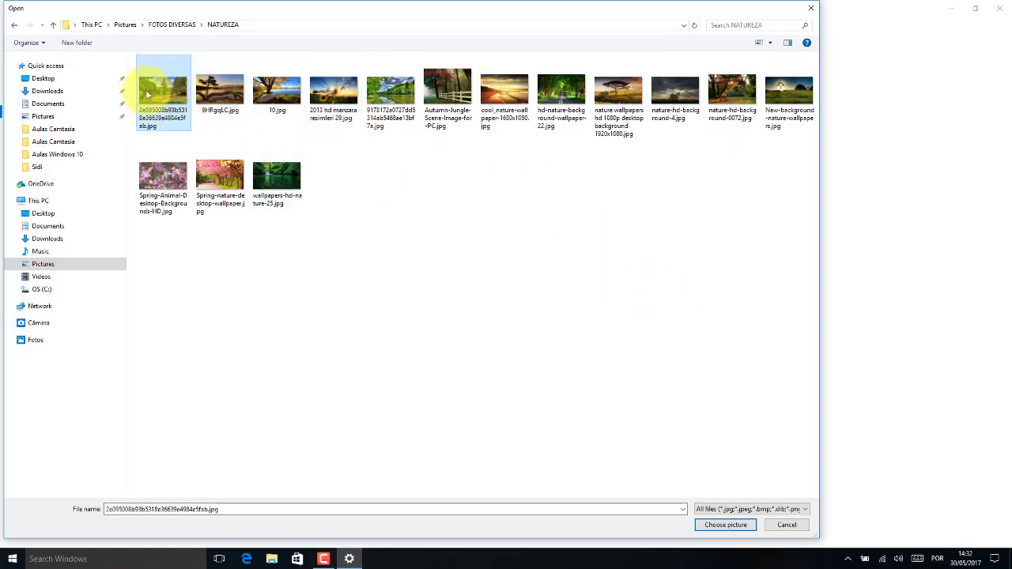
{"action": "left_click", "coordinate": [277, 91]}
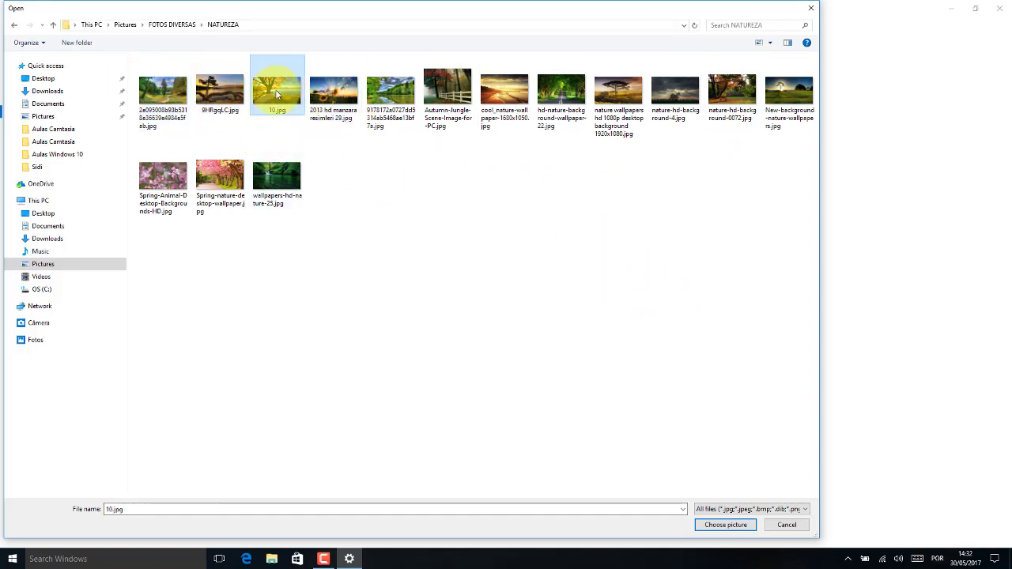
{"action": "left_click", "coordinate": [334, 91]}
{"action": "left_click", "coordinate": [391, 91]}
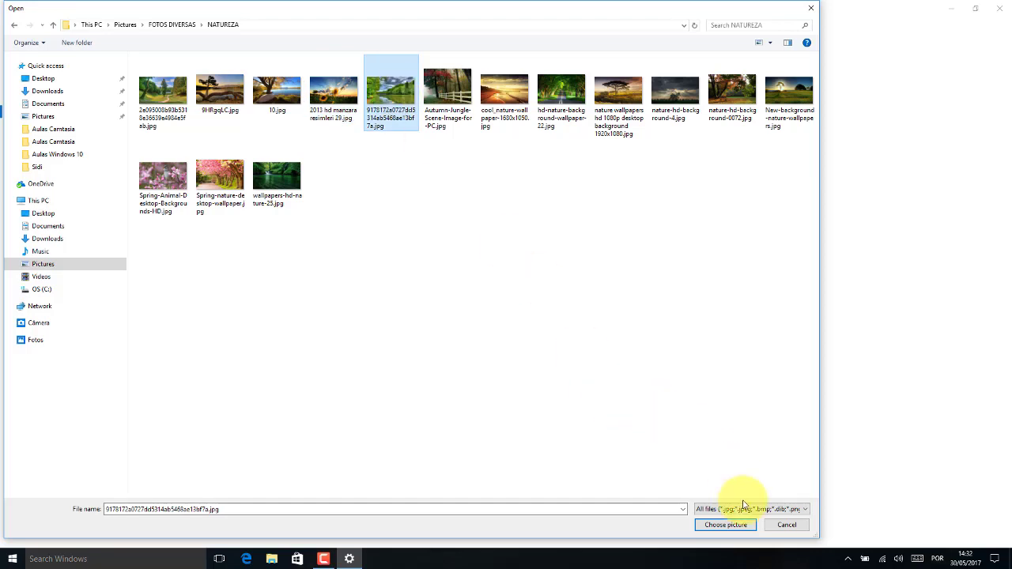
{"action": "left_click", "coordinate": [738, 526]}
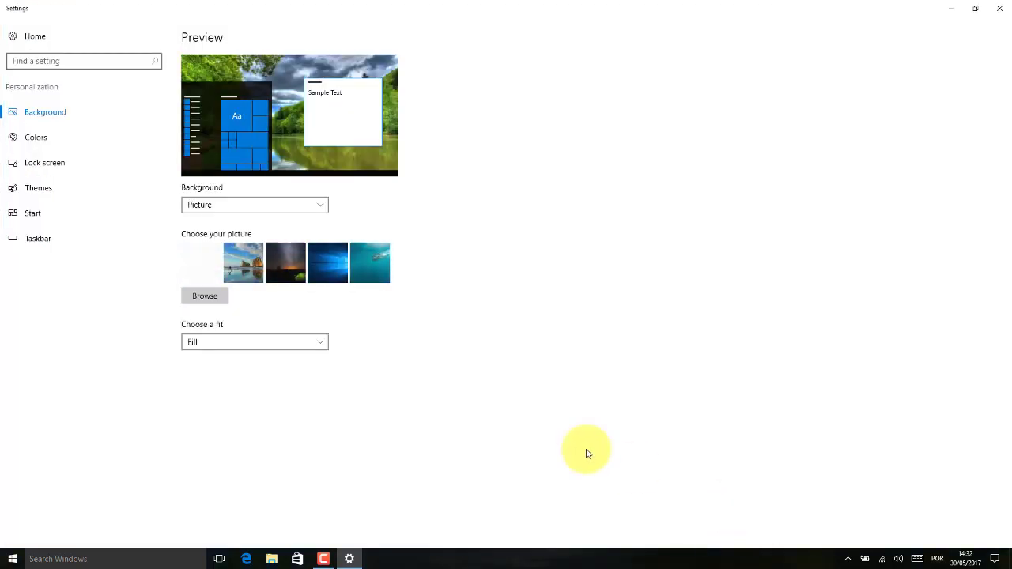
Browse the NATUREZA folder again and set cool_nature-wallpaper-1680x1050.jpg as the desktop background.
{"action": "left_click", "coordinate": [203, 296]}
{"action": "left_click", "coordinate": [503, 90]}
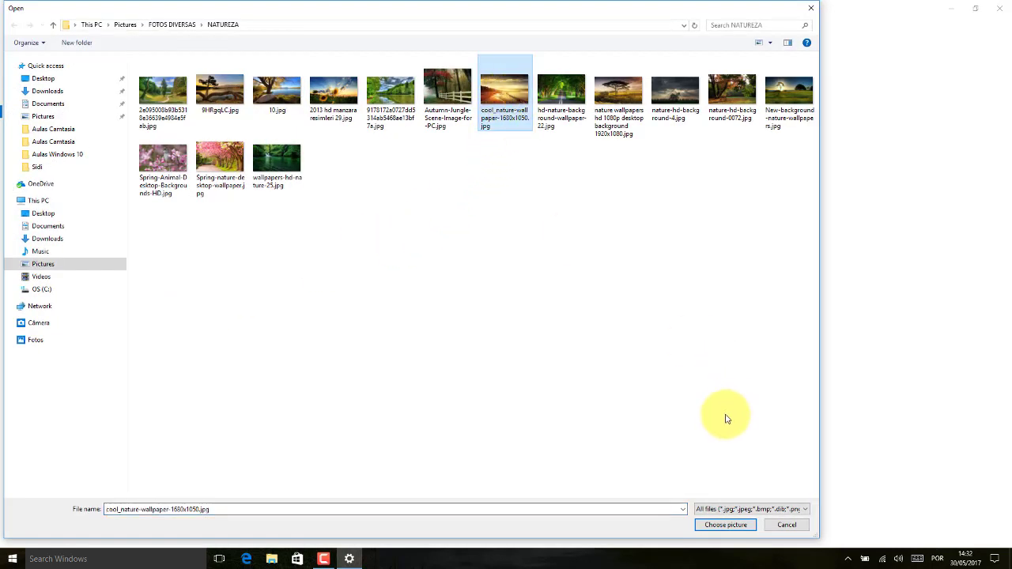
{"action": "left_click", "coordinate": [725, 524]}
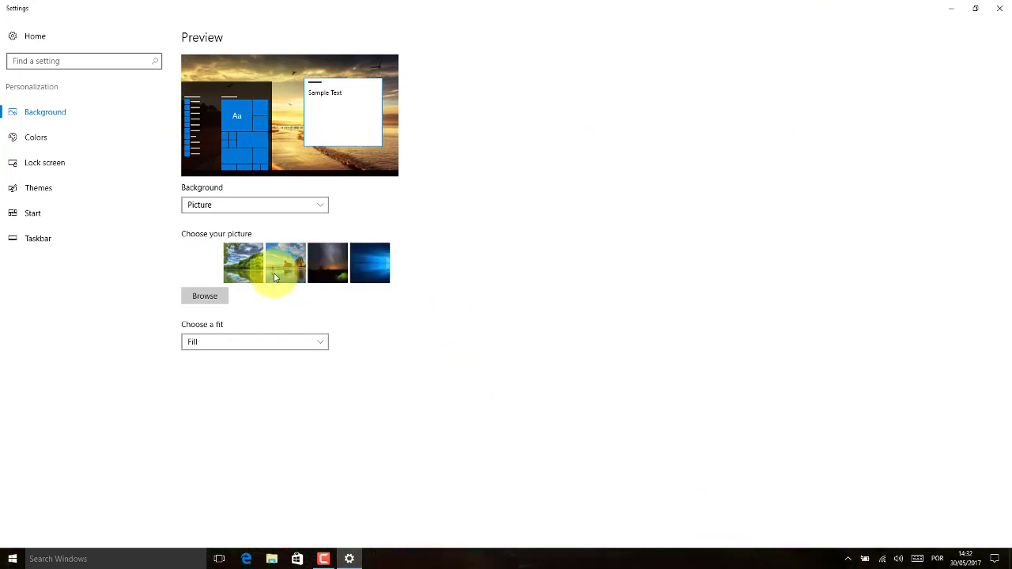
Switch the background to the recent green lake picture and back to the sunset beach picture, checking each on the desktop.
{"action": "left_click", "coordinate": [227, 266]}
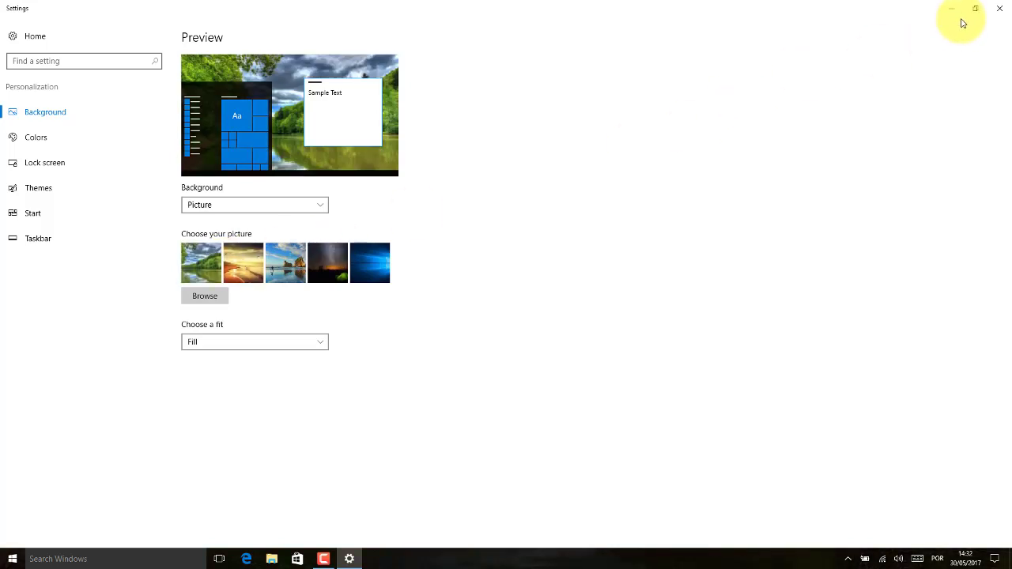
{"action": "left_click", "coordinate": [1002, 10]}
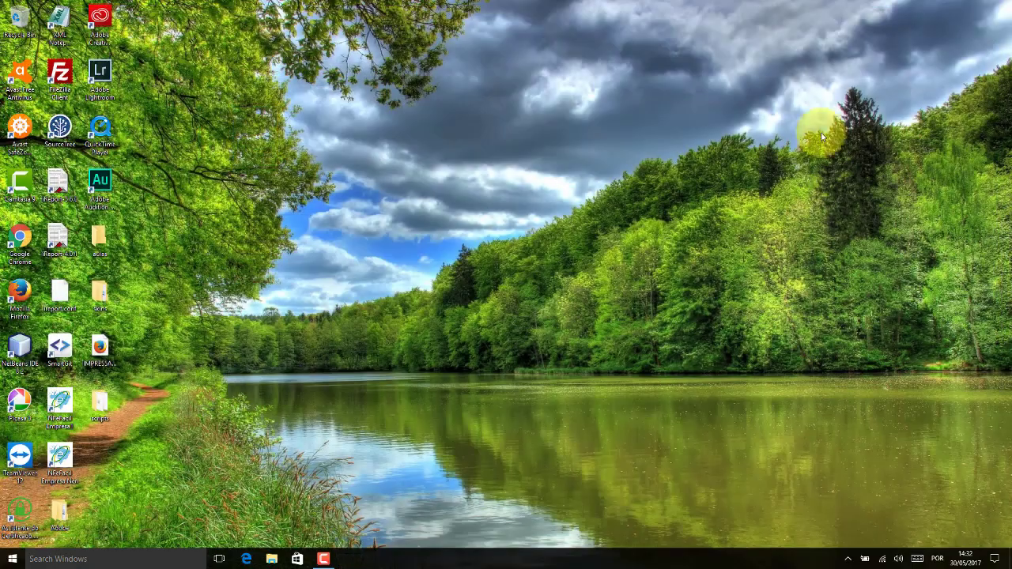
{"action": "right_click", "coordinate": [499, 210]}
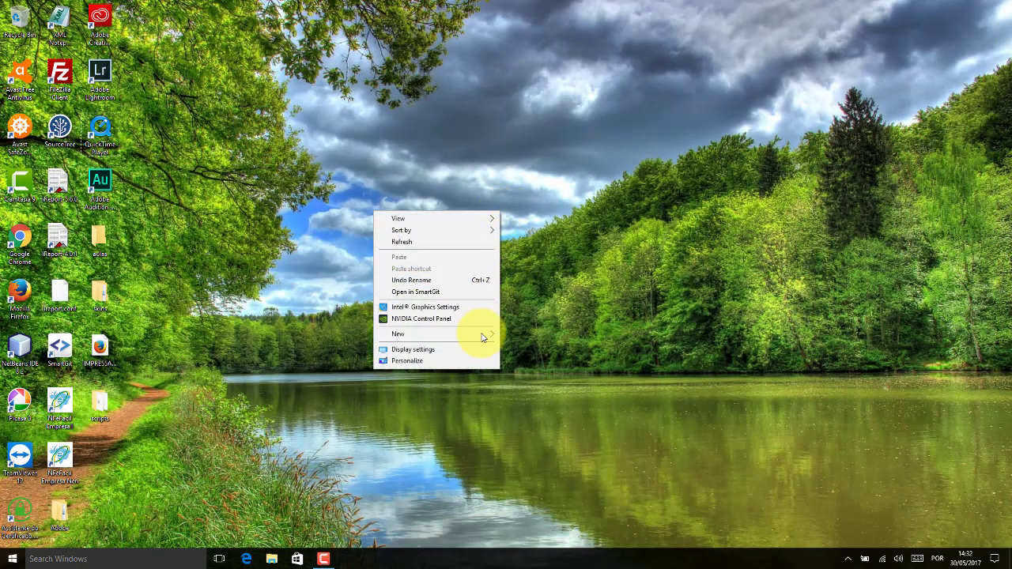
{"action": "left_click", "coordinate": [422, 366]}
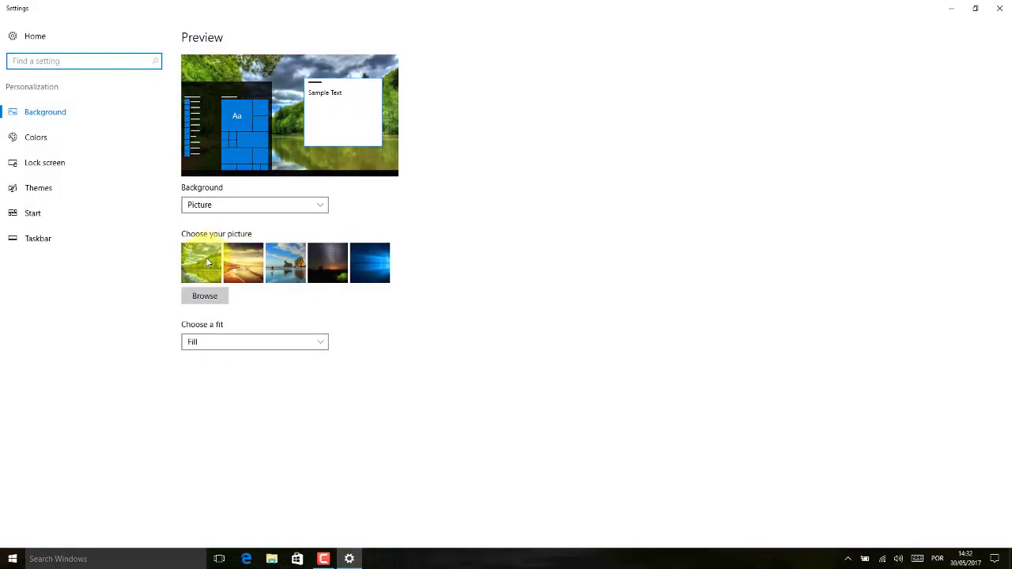
{"action": "left_click", "coordinate": [244, 260]}
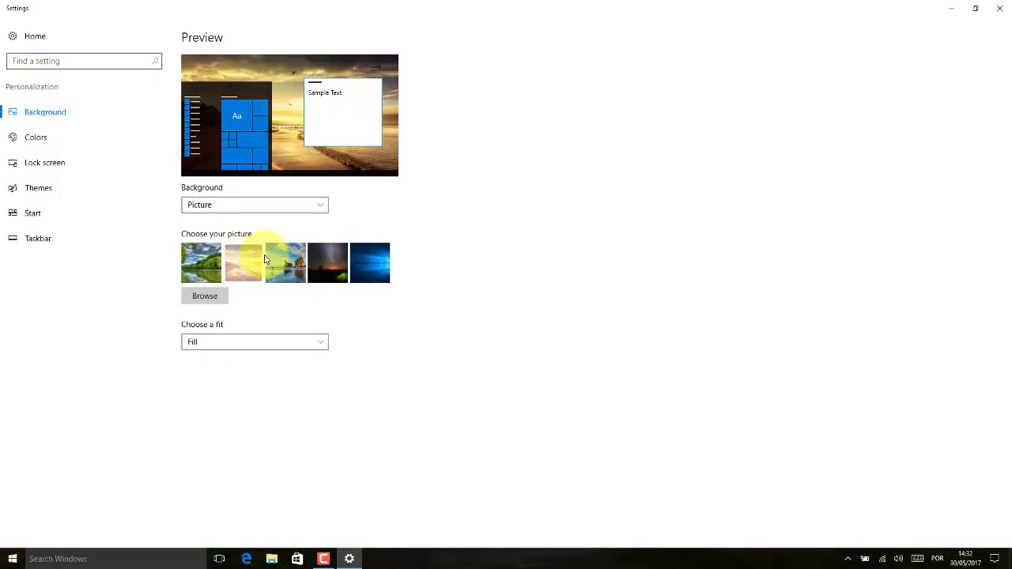
{"action": "left_click", "coordinate": [1000, 8]}
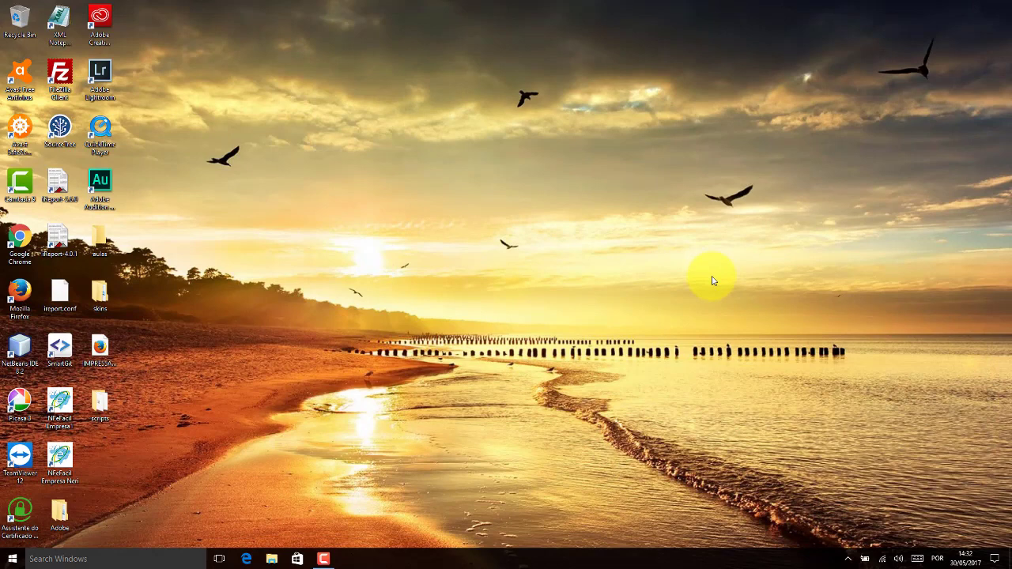
Set 950593_46110710.jpg from the PESSOAS folder under FOTOS DIVERSAS as the desktop background and check it on the desktop.
{"action": "right_click", "coordinate": [549, 276]}
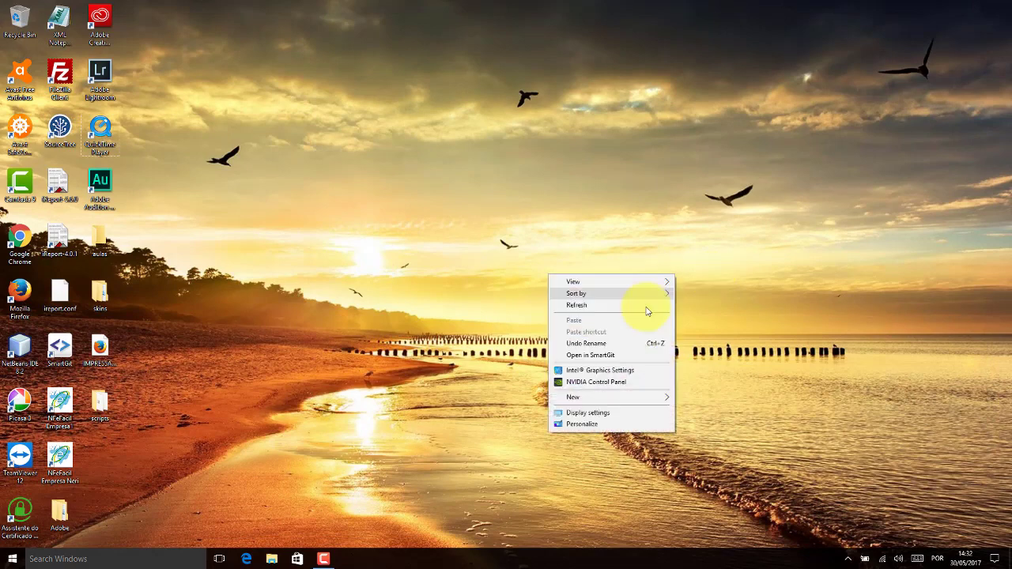
{"action": "left_click", "coordinate": [609, 428]}
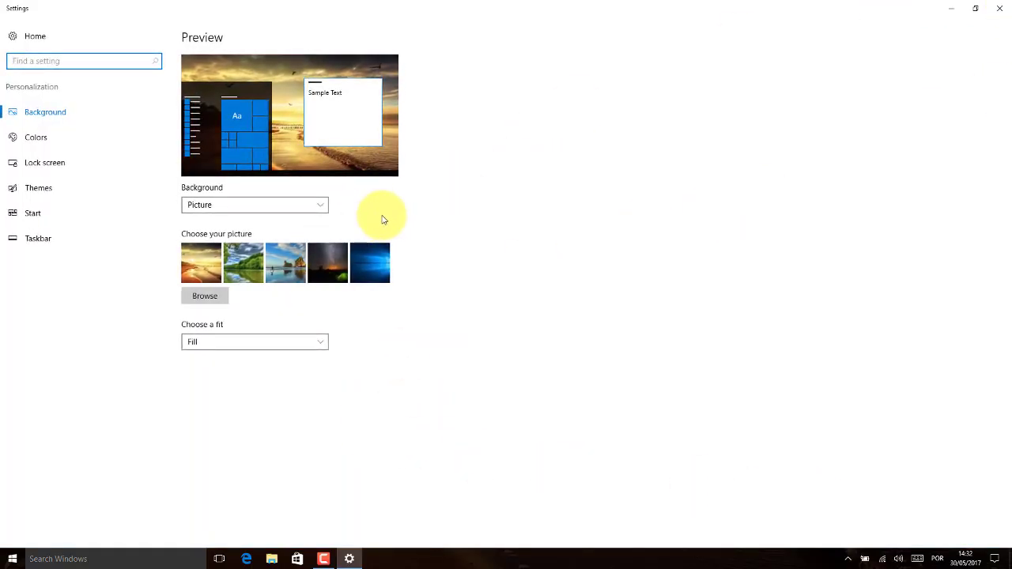
{"action": "left_click", "coordinate": [209, 299]}
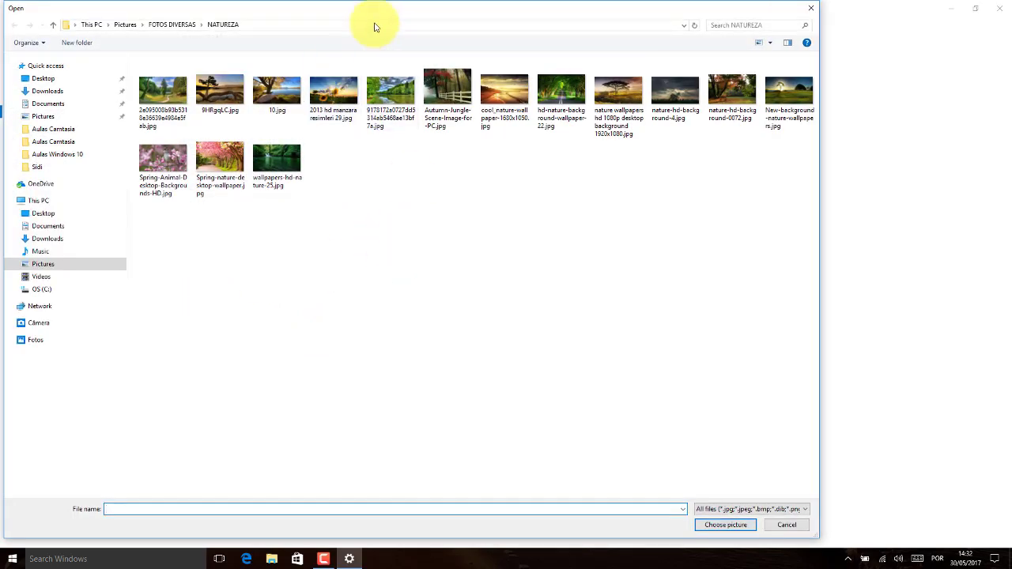
{"action": "left_click", "coordinate": [176, 25]}
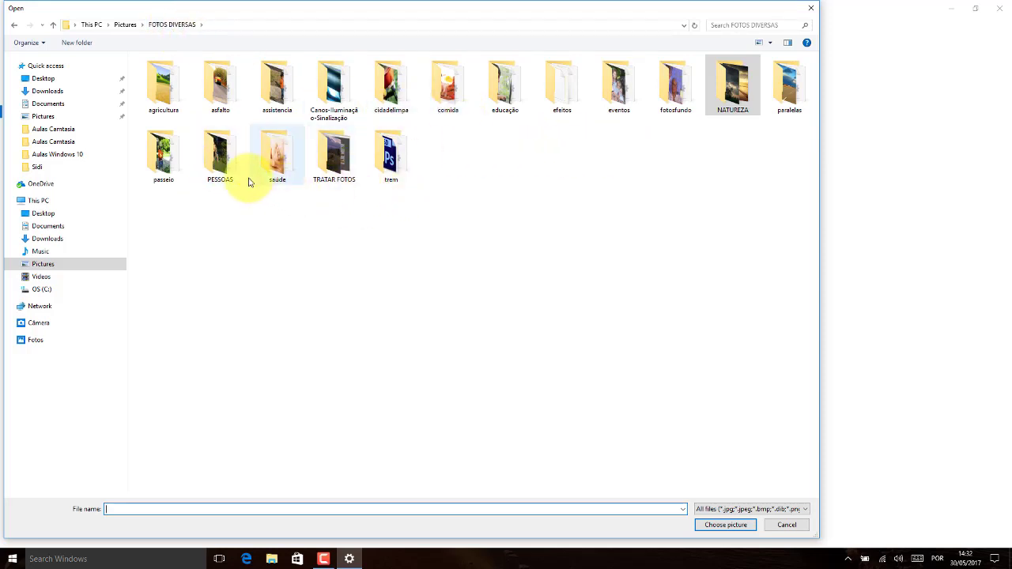
{"action": "double_click", "coordinate": [217, 148]}
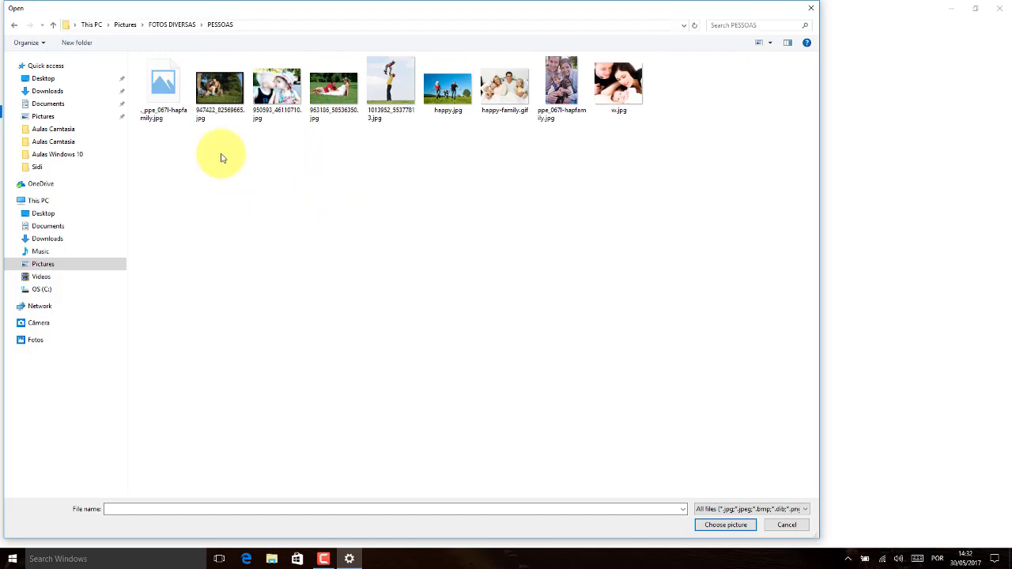
{"action": "left_click", "coordinate": [289, 98]}
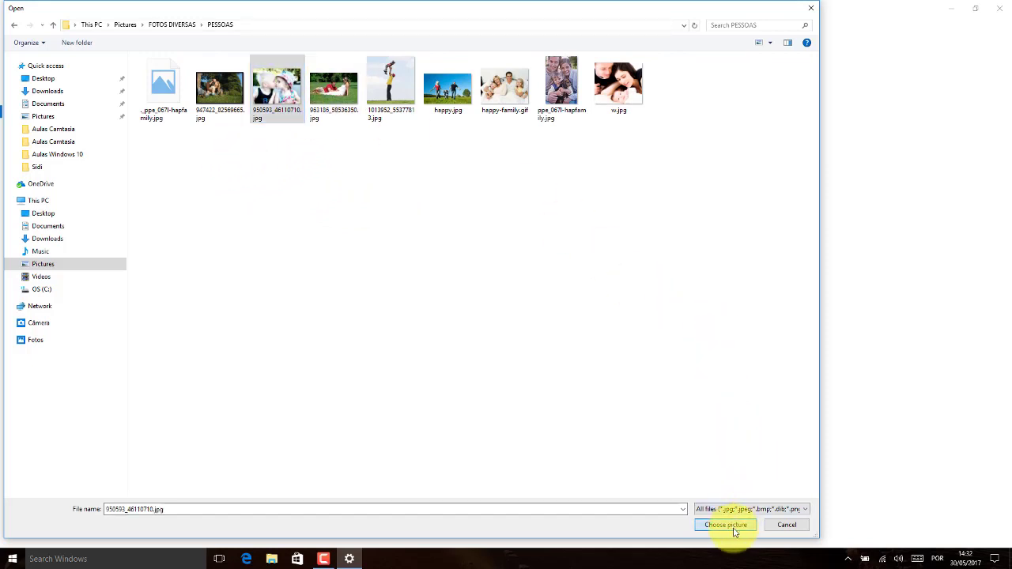
{"action": "left_click", "coordinate": [725, 524]}
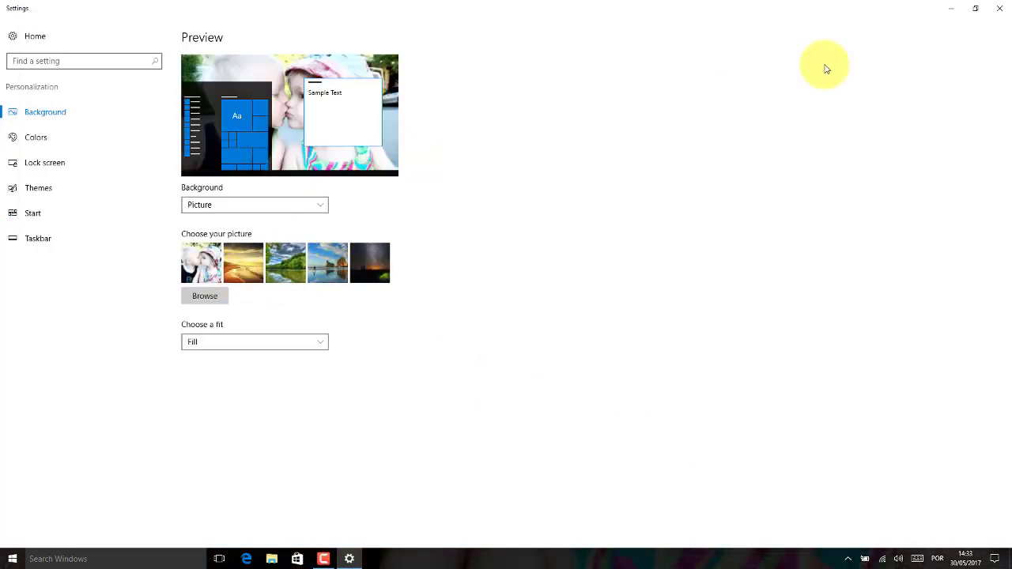
{"action": "left_click", "coordinate": [1000, 7]}
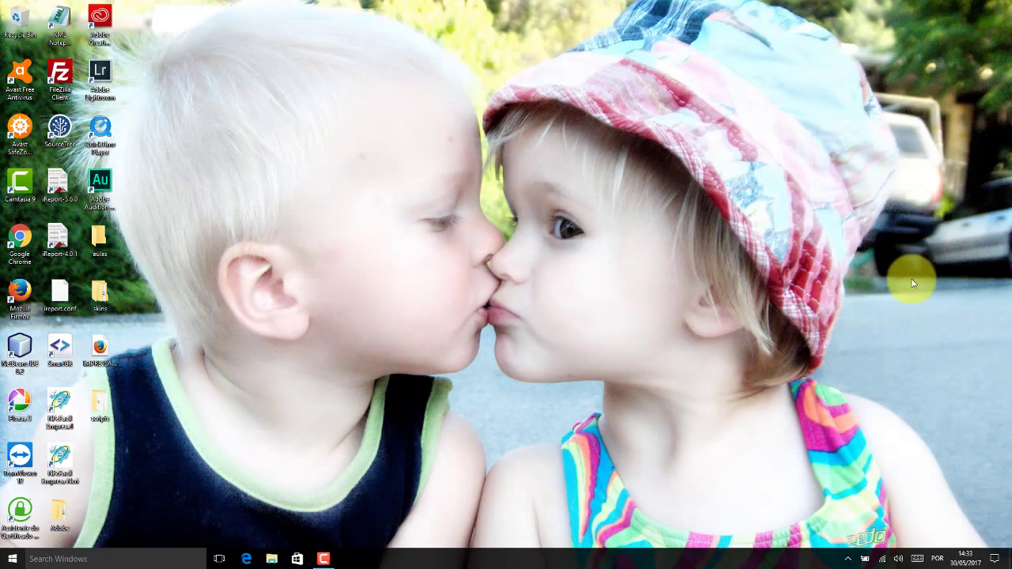
Reopen the desktop's personalization settings and change the background type to Slideshow.
{"action": "right_click", "coordinate": [543, 253]}
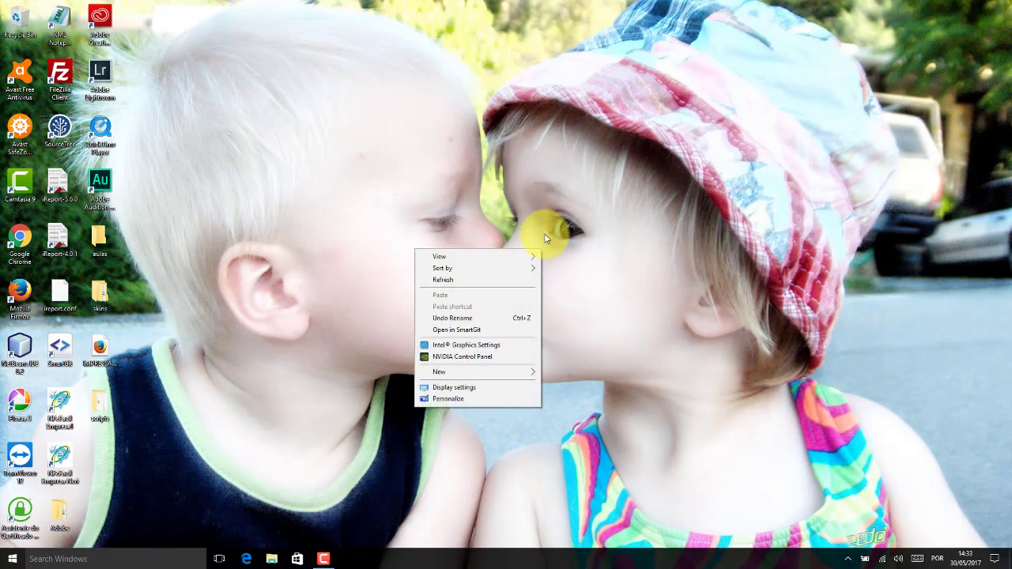
{"action": "left_click", "coordinate": [475, 400]}
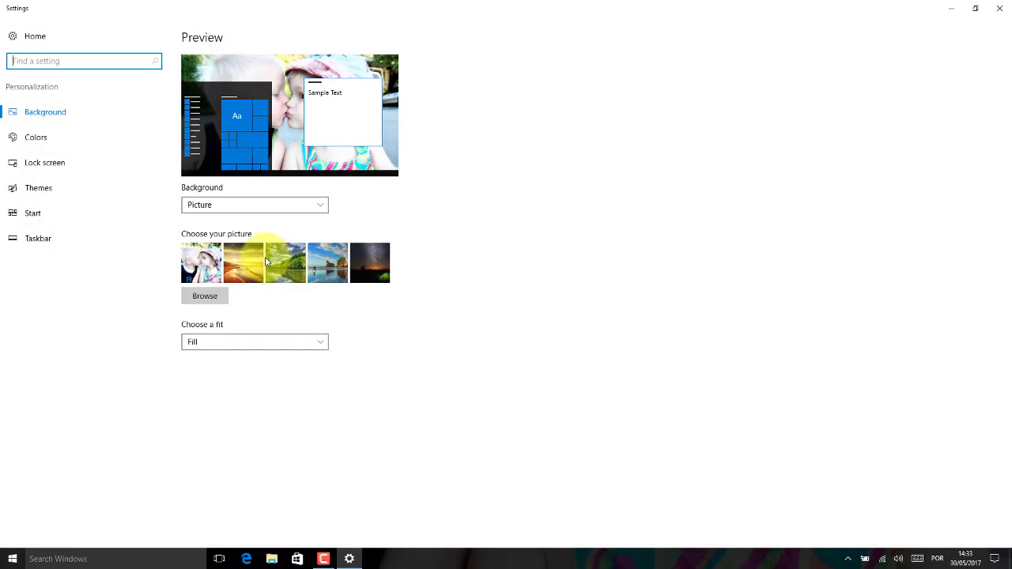
{"action": "left_click", "coordinate": [266, 205]}
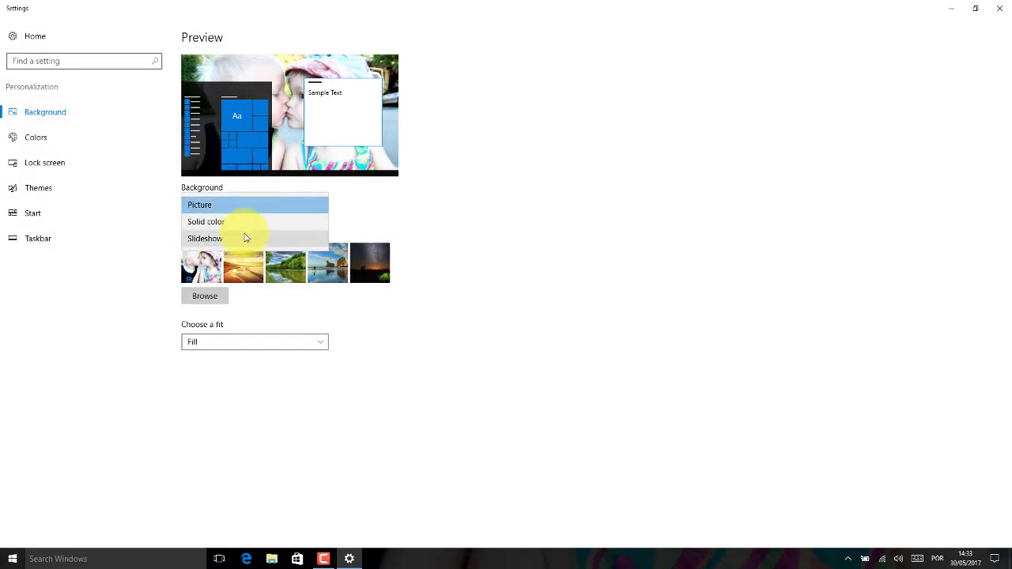
{"action": "left_click", "coordinate": [244, 237]}
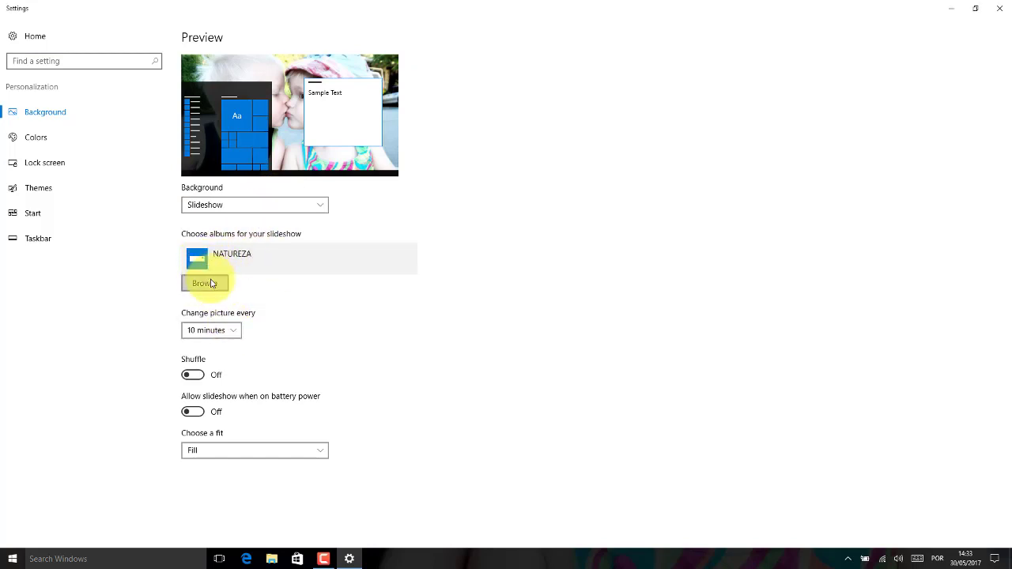
Try a slideshow picture change interval of 1 minute and return it to 10 minutes.
{"action": "left_click", "coordinate": [224, 331]}
{"action": "left_click", "coordinate": [203, 315]}
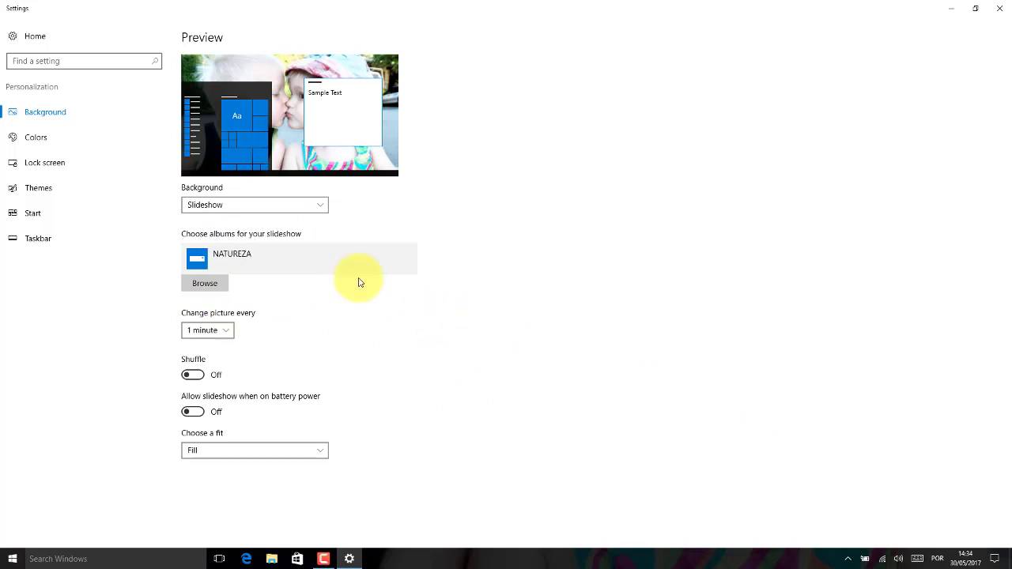
{"action": "left_click", "coordinate": [224, 332]}
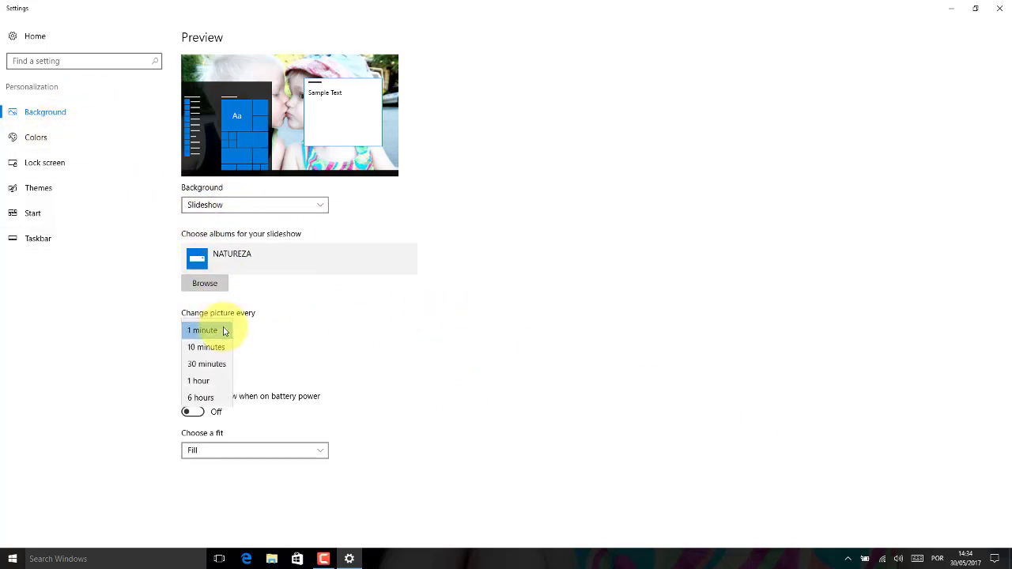
{"action": "left_click", "coordinate": [224, 348]}
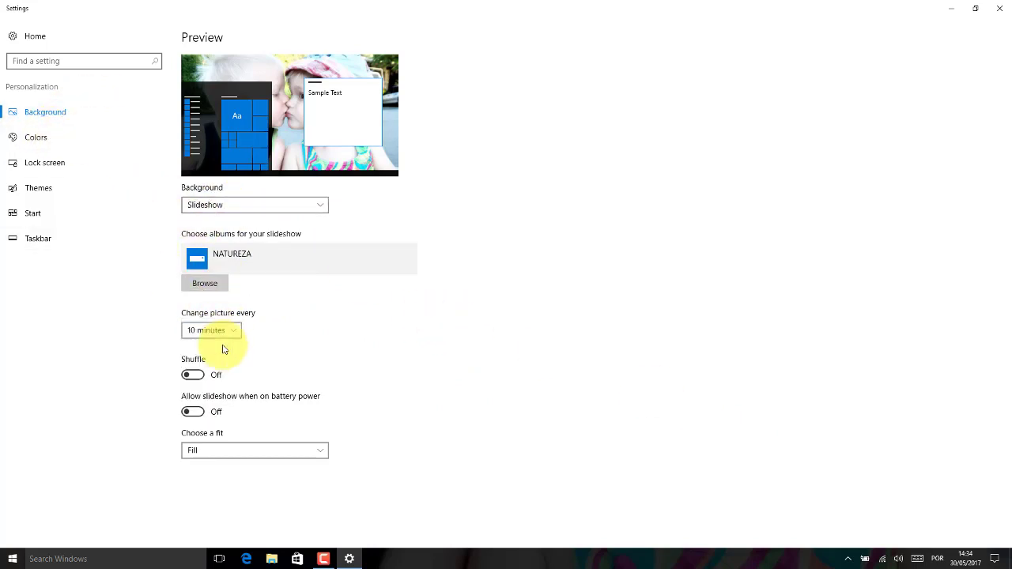
Browse for a slideshow album folder, looking through Pictures, Fotos Particular, Music and Documents.
{"action": "left_click", "coordinate": [204, 284]}
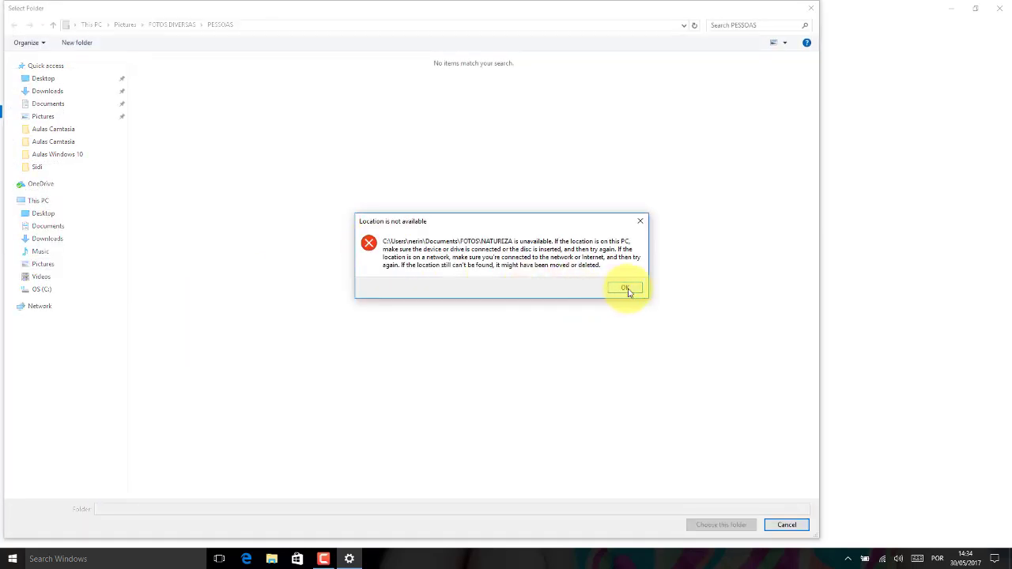
{"action": "left_click", "coordinate": [625, 289]}
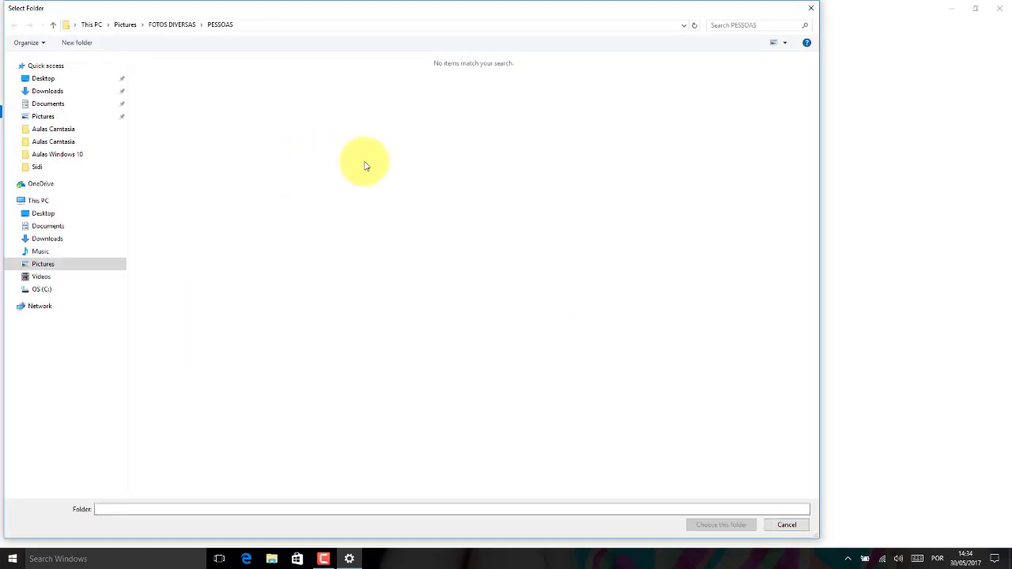
{"action": "left_click", "coordinate": [61, 117]}
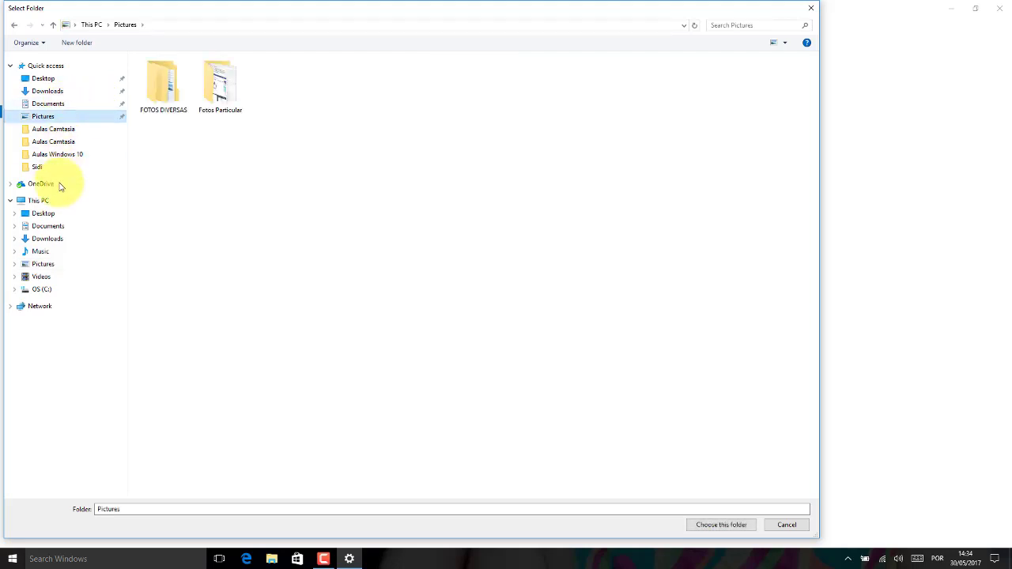
{"action": "left_click", "coordinate": [52, 268]}
{"action": "double_click", "coordinate": [211, 93]}
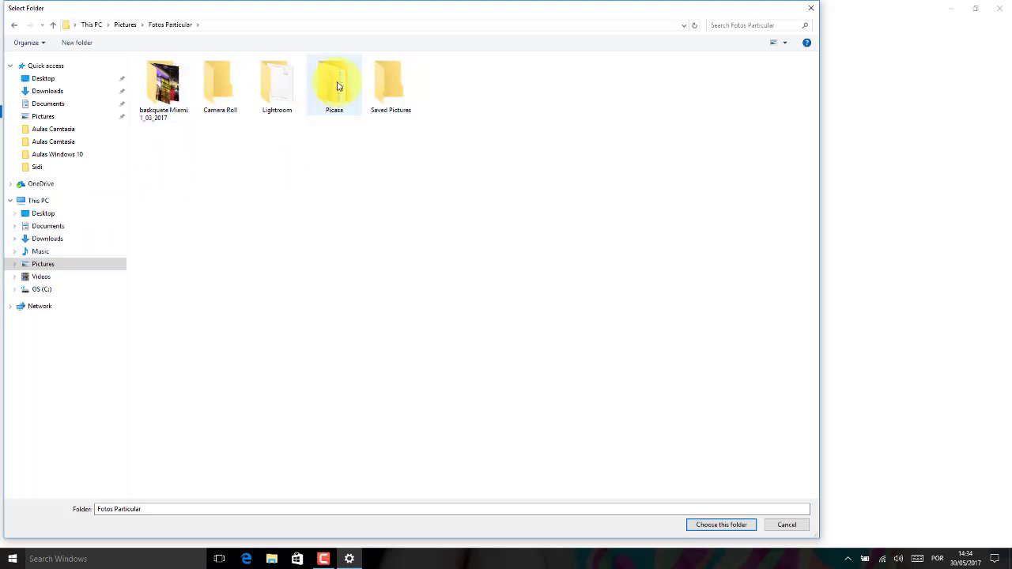
{"action": "left_click", "coordinate": [39, 251]}
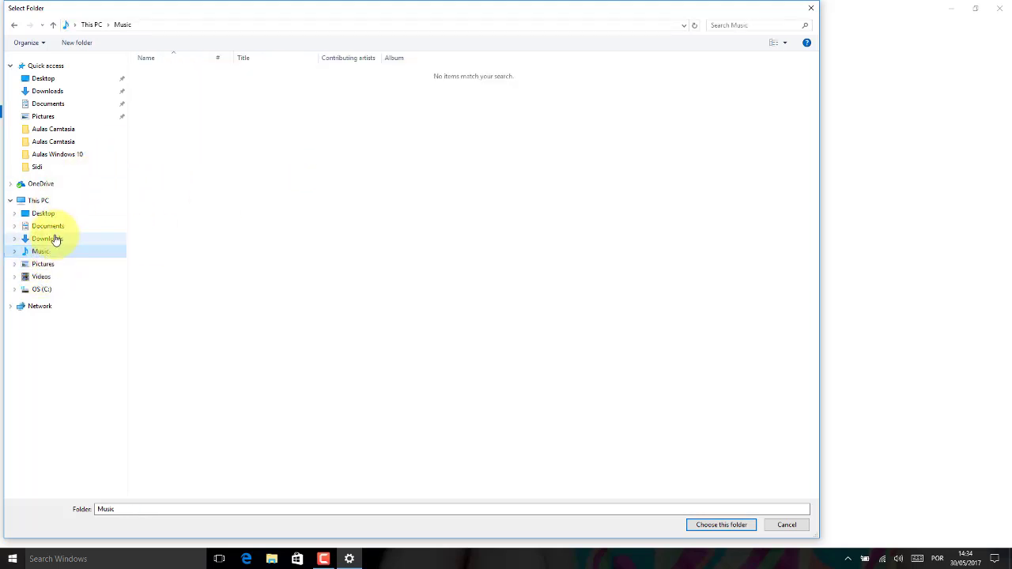
{"action": "left_click", "coordinate": [47, 226]}
Check the TRATAR FOTOS folder under Pictures > FOTOS DIVERSAS and choose the neighbouring NATUREZA folder as the slideshow album.
{"action": "left_click", "coordinate": [43, 263]}
{"action": "double_click", "coordinate": [165, 85]}
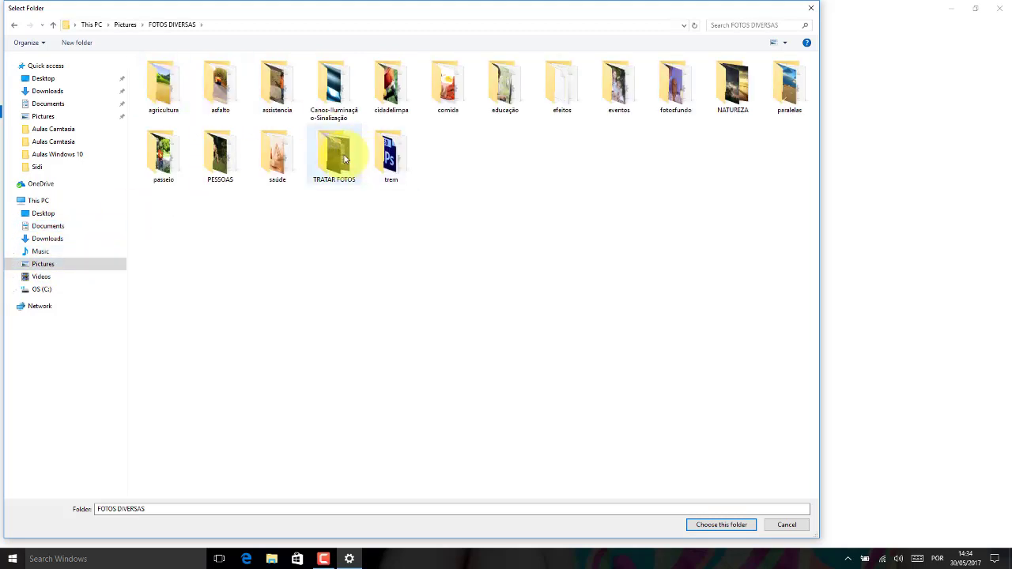
{"action": "double_click", "coordinate": [340, 155]}
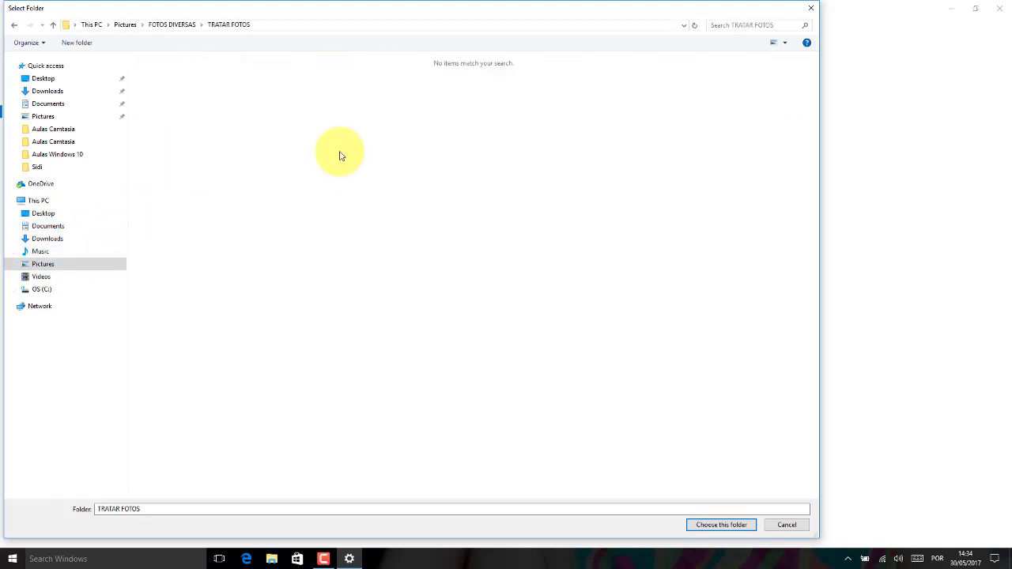
{"action": "left_click", "coordinate": [13, 29]}
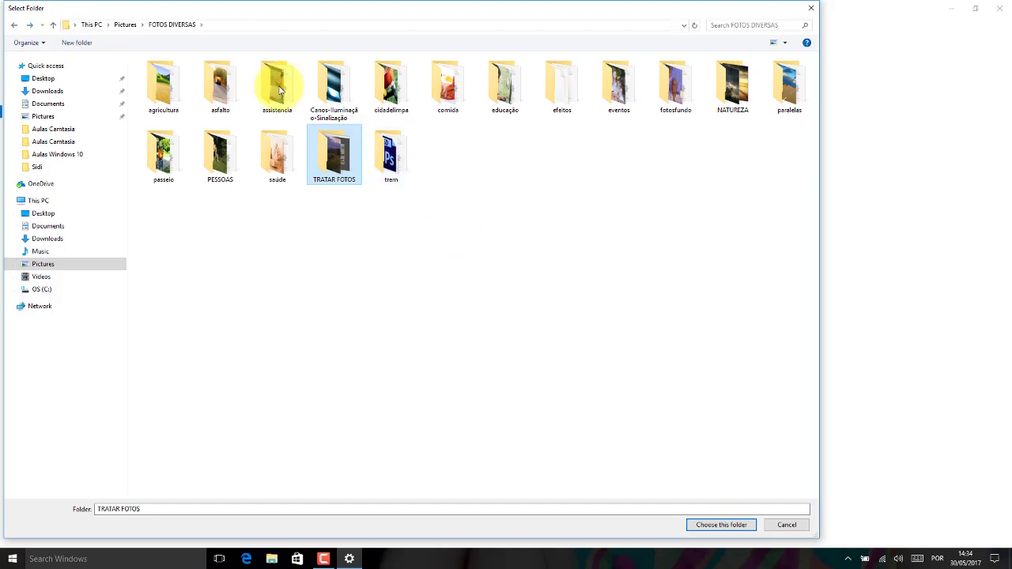
{"action": "left_click", "coordinate": [735, 85]}
{"action": "left_click", "coordinate": [715, 525]}
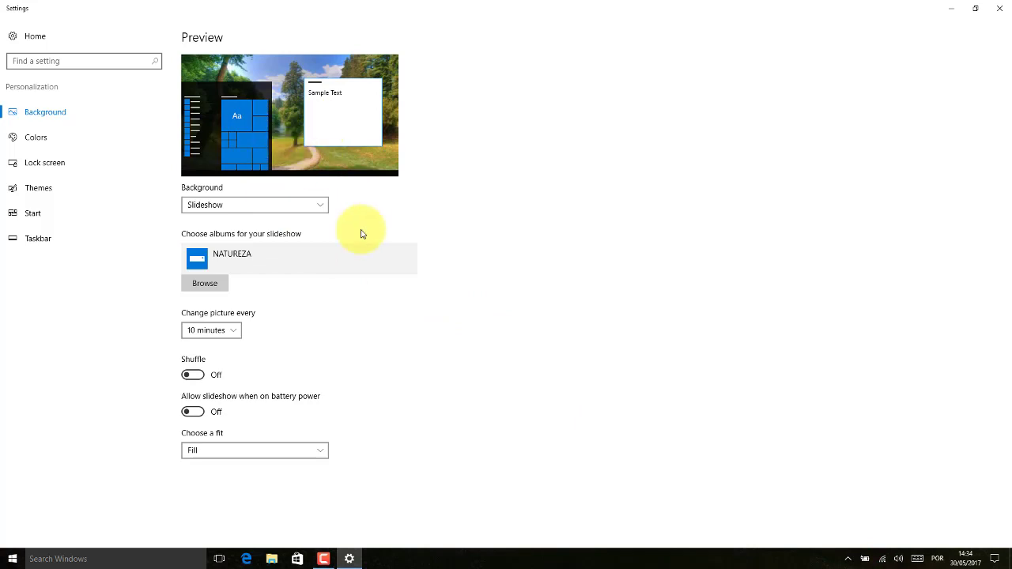
Set the picture change interval to 1 minute and back to 10 minutes, and view the slideshow background on the desktop.
{"action": "left_click", "coordinate": [235, 331]}
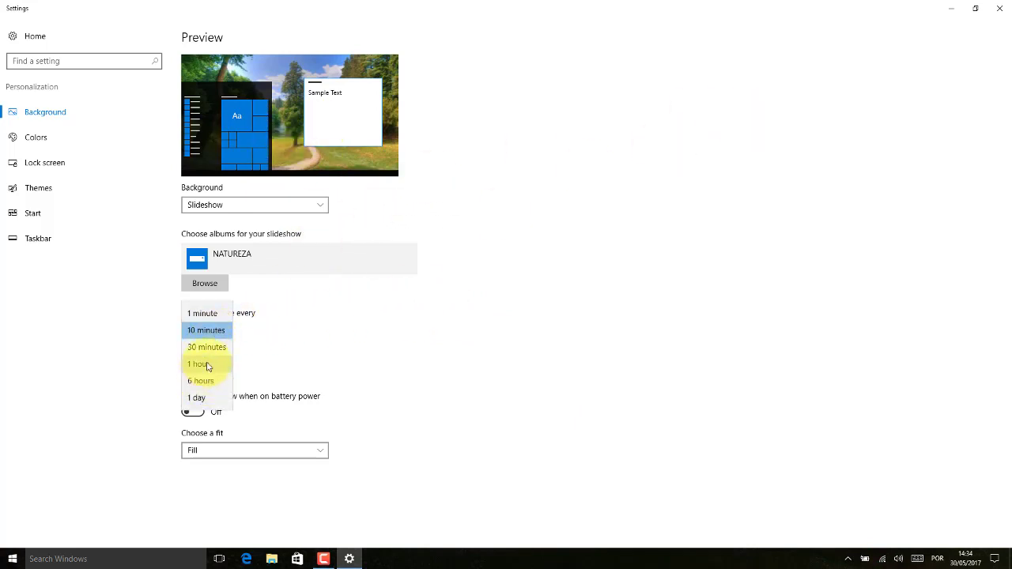
{"action": "left_click", "coordinate": [211, 314]}
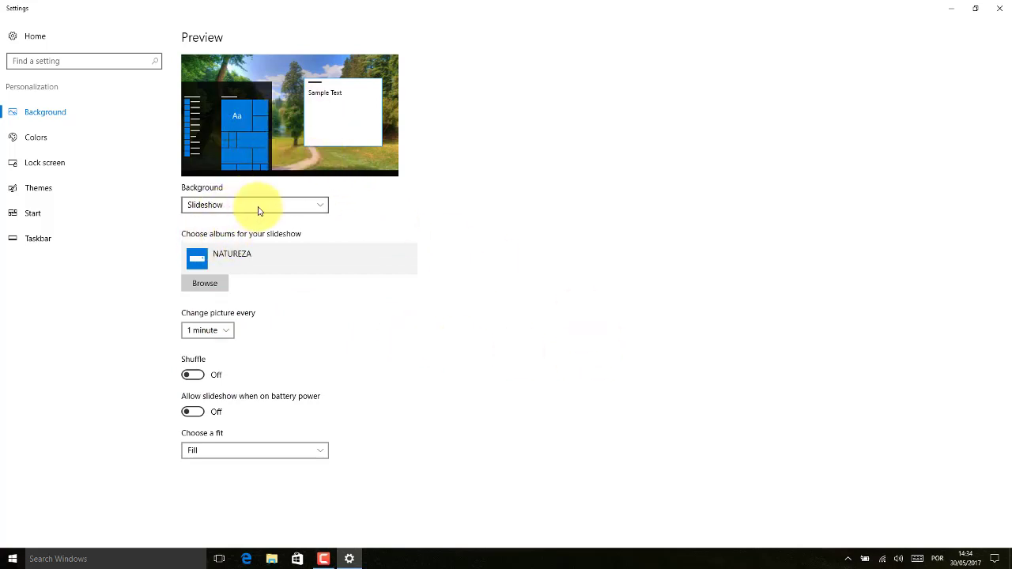
{"action": "left_click", "coordinate": [229, 331]}
{"action": "left_click", "coordinate": [212, 347]}
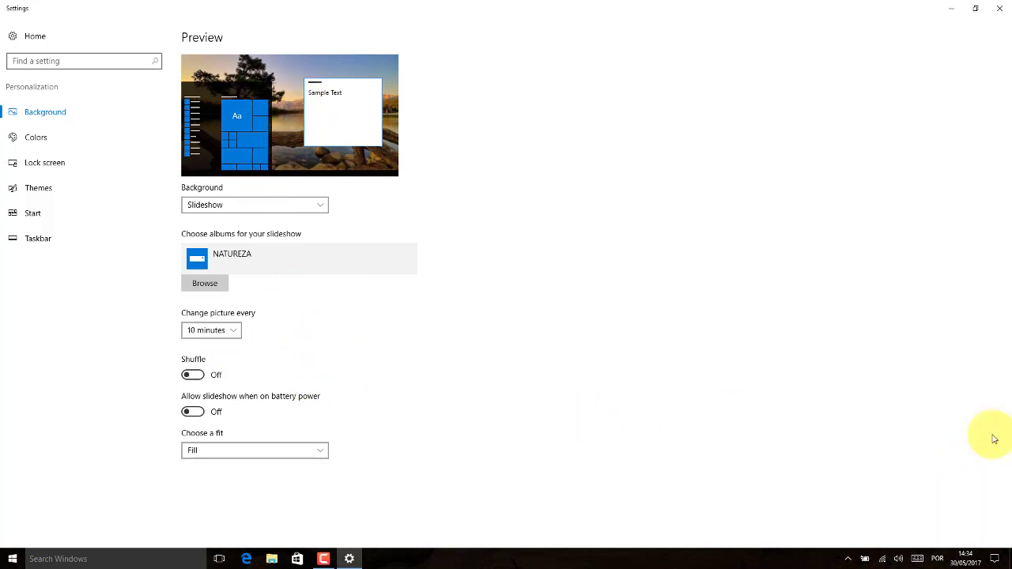
{"action": "left_click", "coordinate": [1000, 8]}
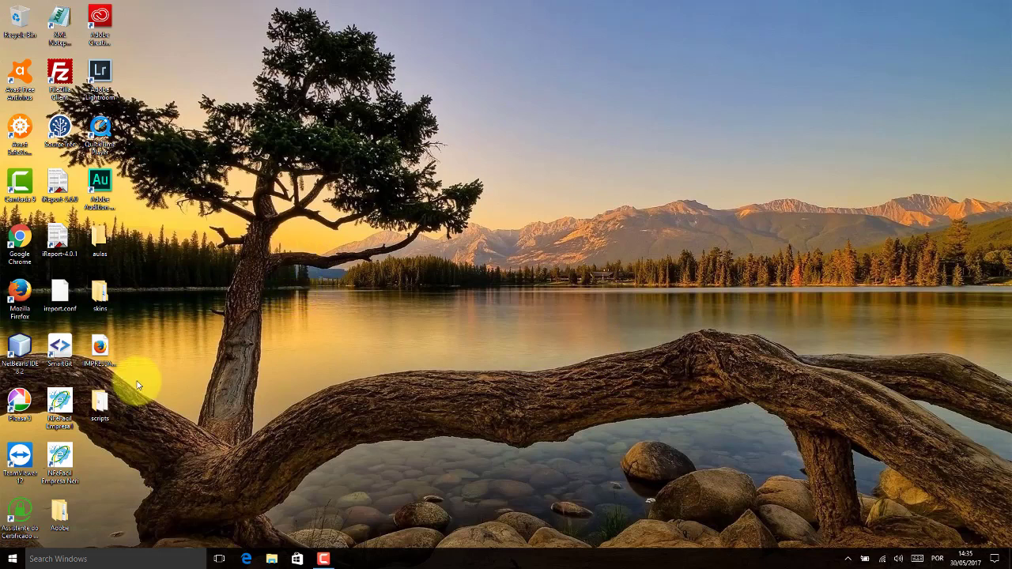
Show the desktop's personalization shortcut, open the Personalization section through the main Windows Settings, and close it.
{"action": "right_click", "coordinate": [338, 323]}
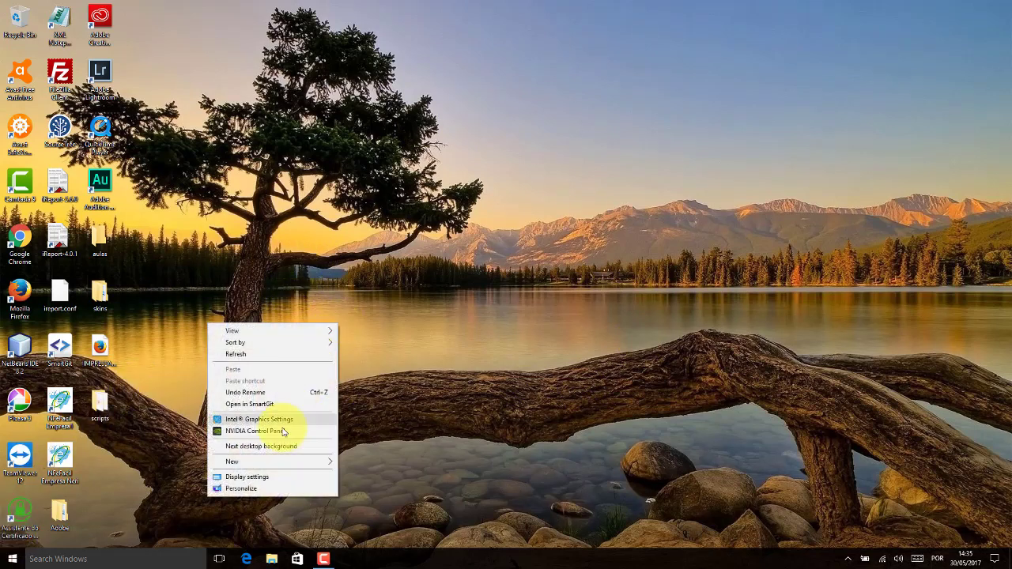
{"action": "left_click", "coordinate": [292, 273]}
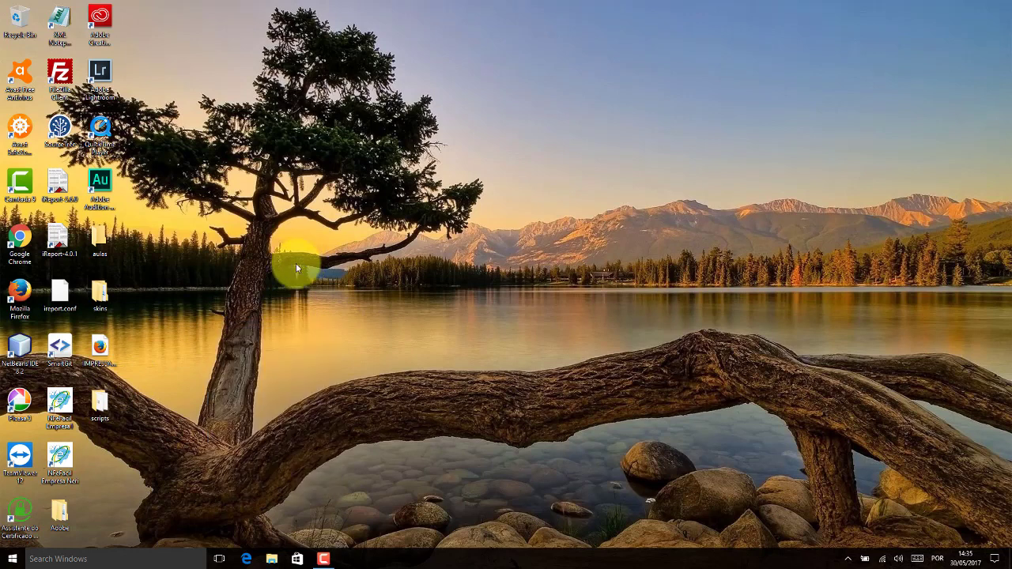
{"action": "left_click", "coordinate": [11, 561]}
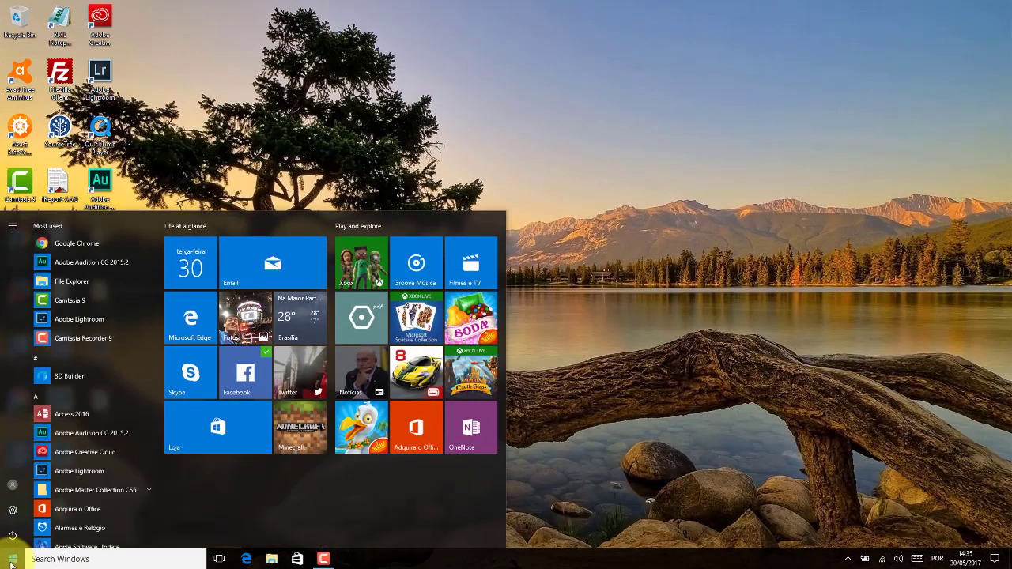
{"action": "left_click", "coordinate": [14, 513]}
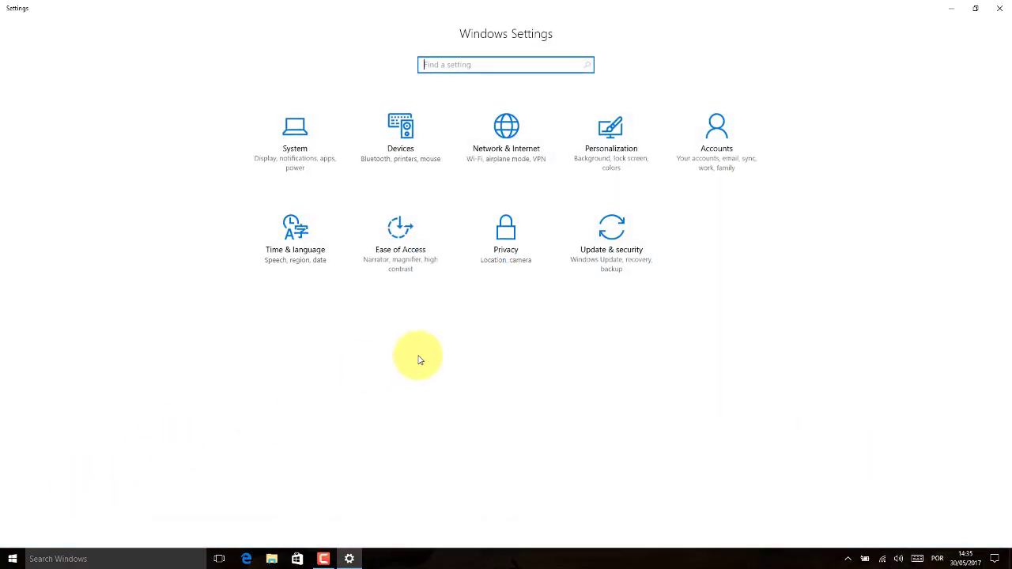
{"action": "left_click", "coordinate": [614, 155]}
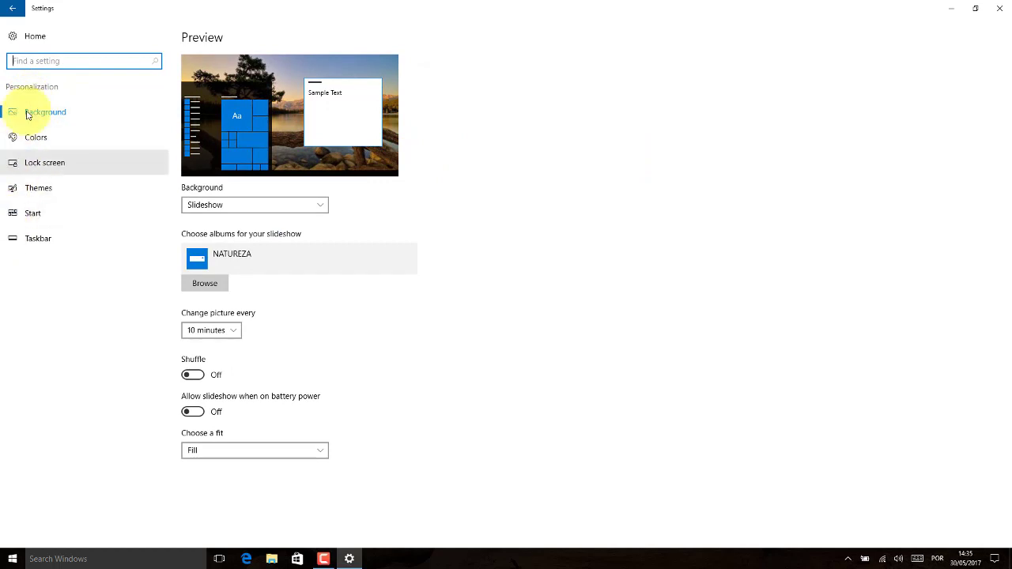
{"action": "left_click", "coordinate": [999, 7]}
Open the background settings directly from the desktop and close them again.
{"action": "right_click", "coordinate": [593, 178]}
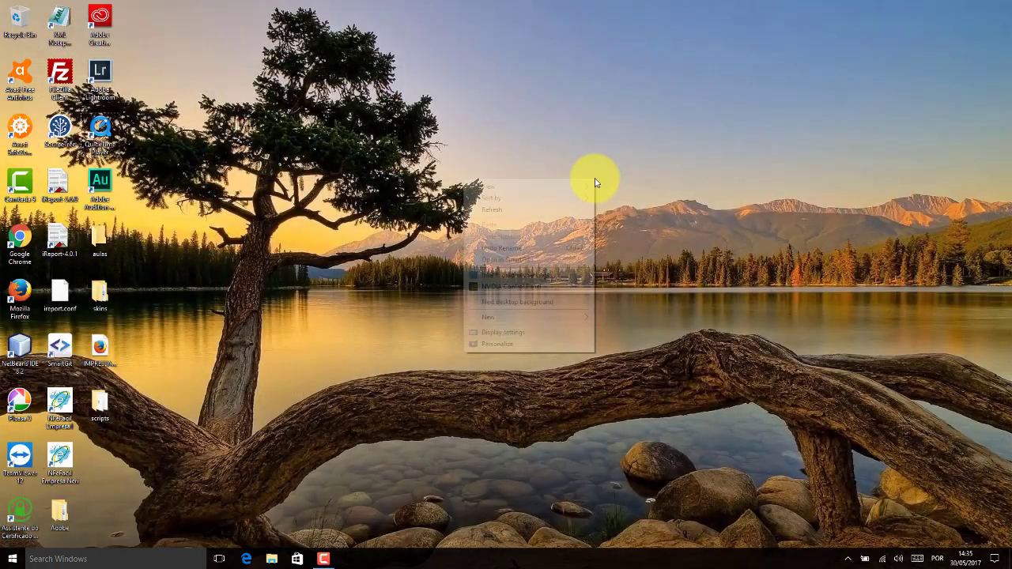
{"action": "left_click", "coordinate": [554, 348]}
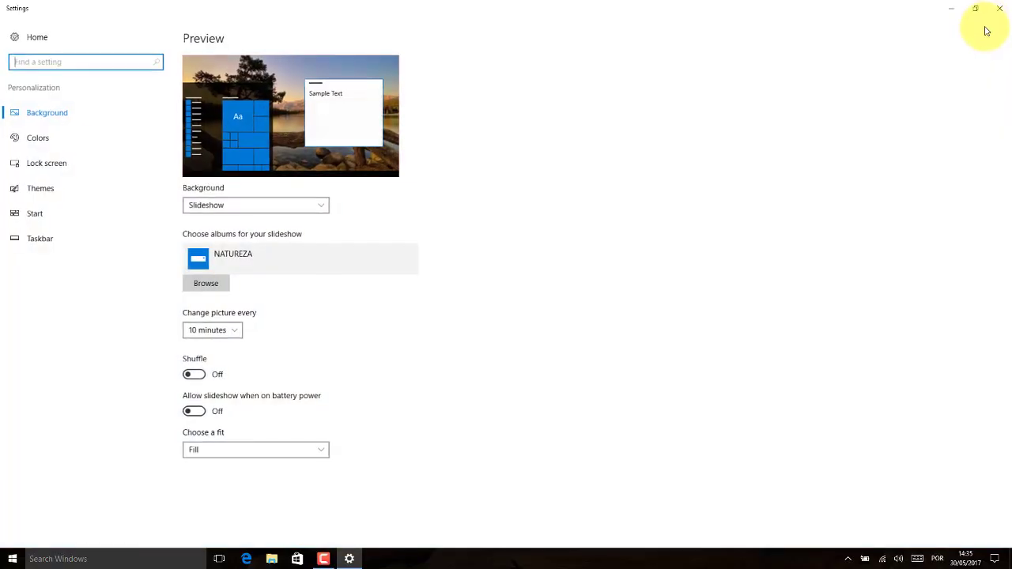
{"action": "left_click", "coordinate": [999, 8]}
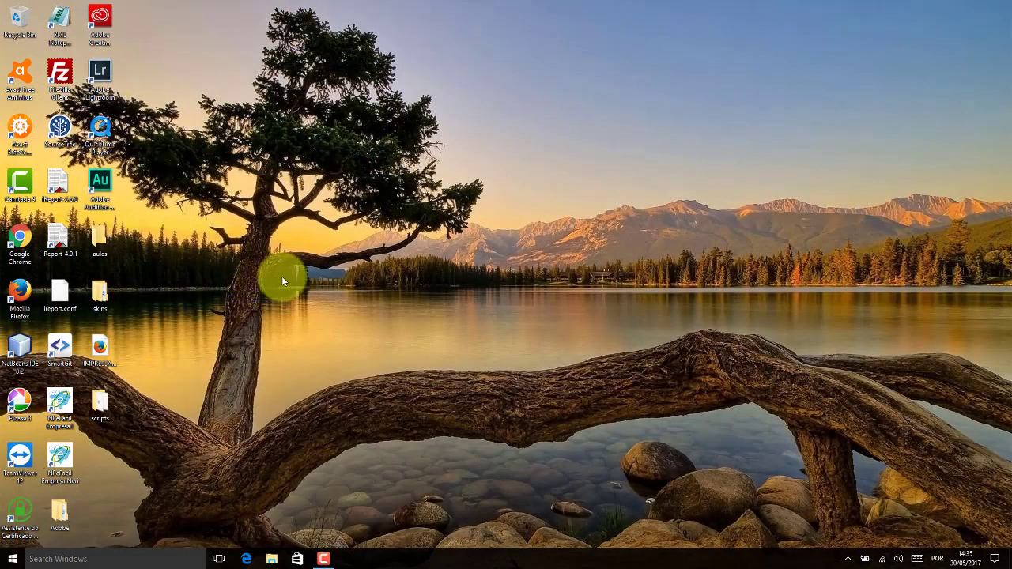